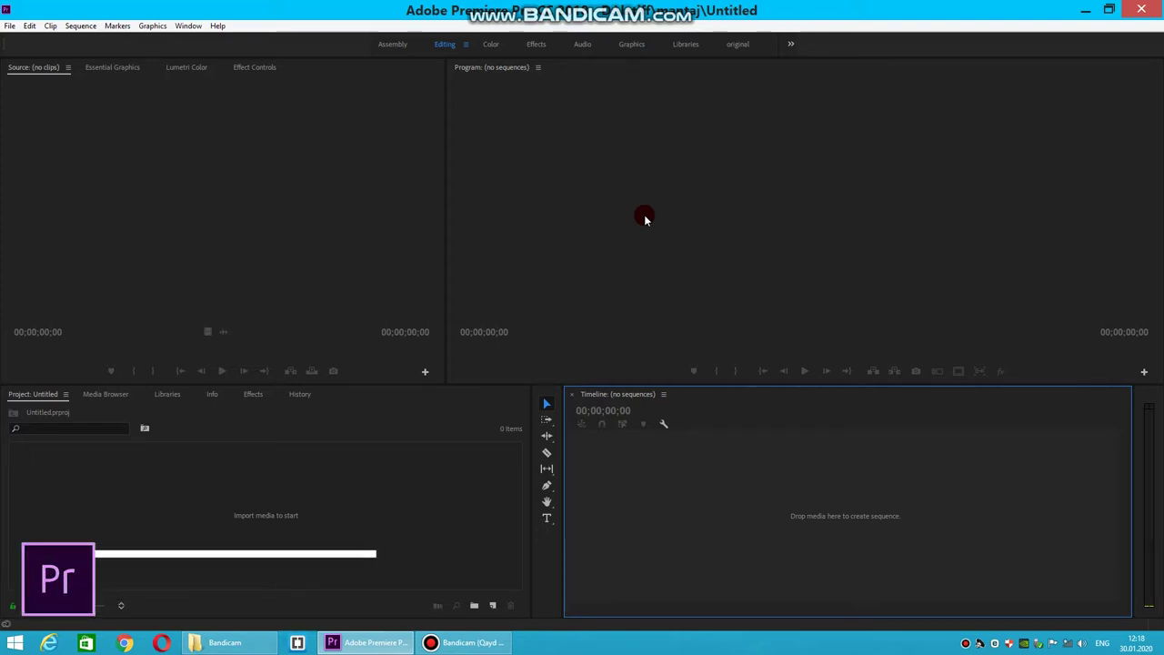
Create Sequence 01 with New Item > Sequence, accepting the Canon XF MPEG2 1080p30 preset
left_click(277, 245)
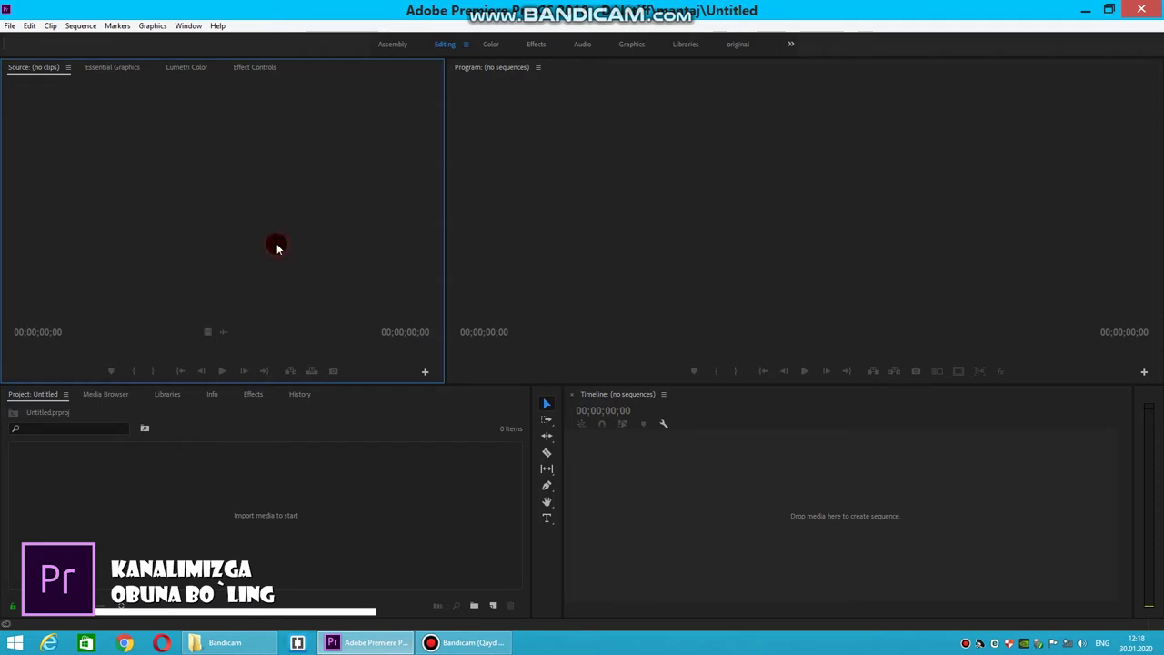
right_click(298, 516)
mouse_move(357, 566)
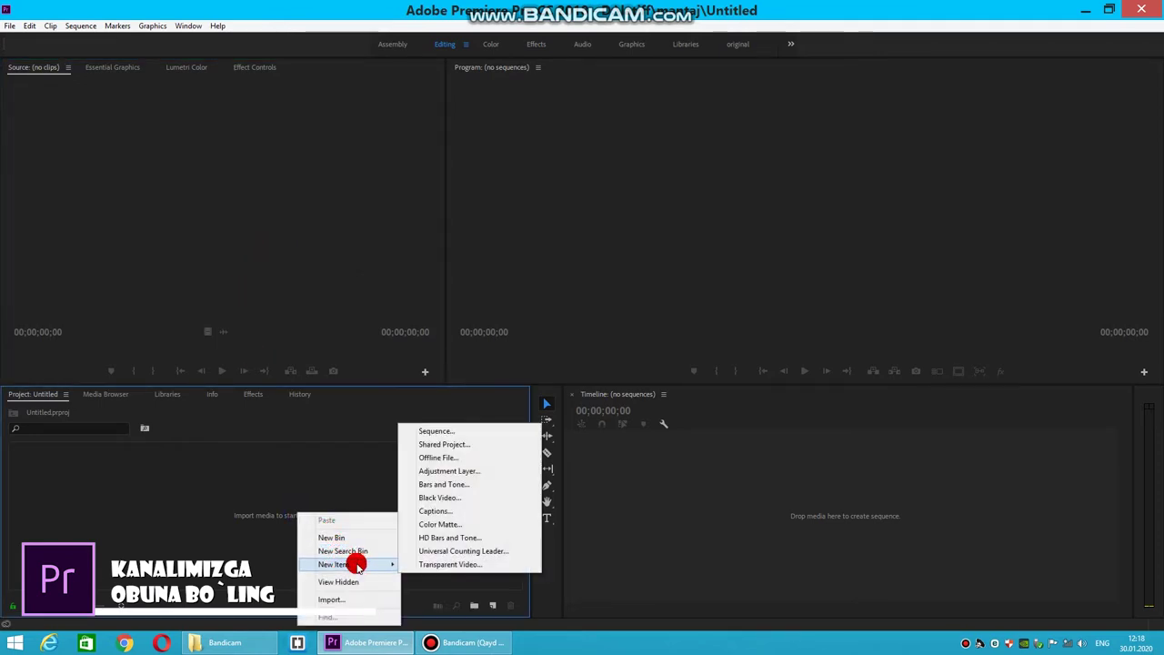
left_click(149, 515)
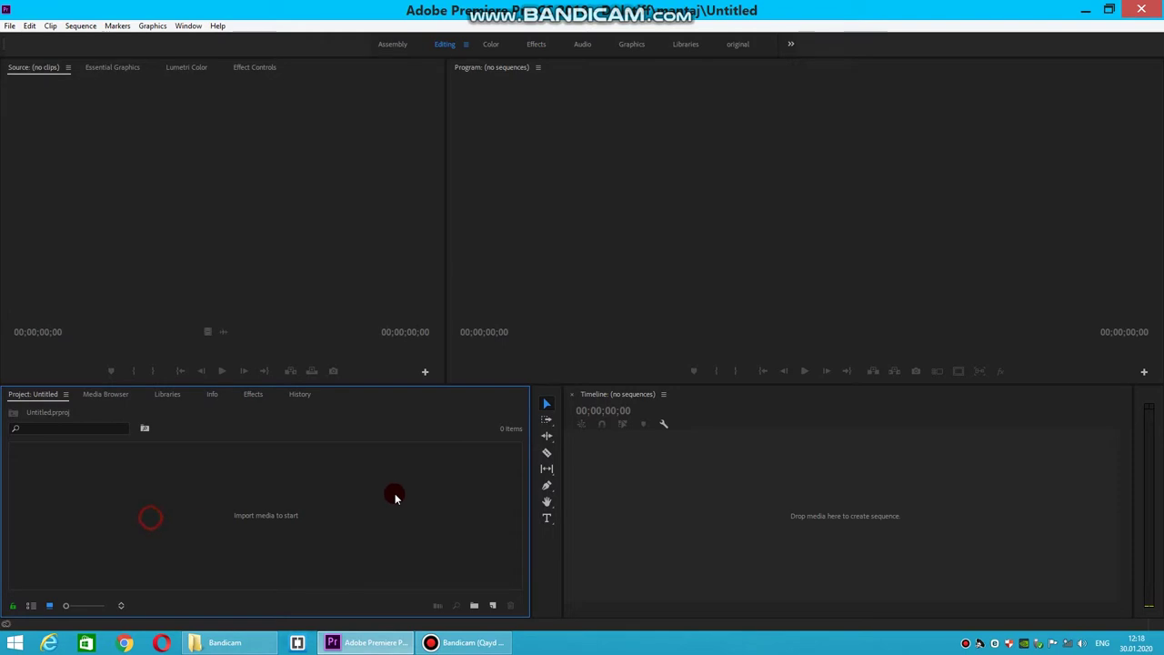
left_click(490, 607)
left_click(518, 383)
left_click(708, 520)
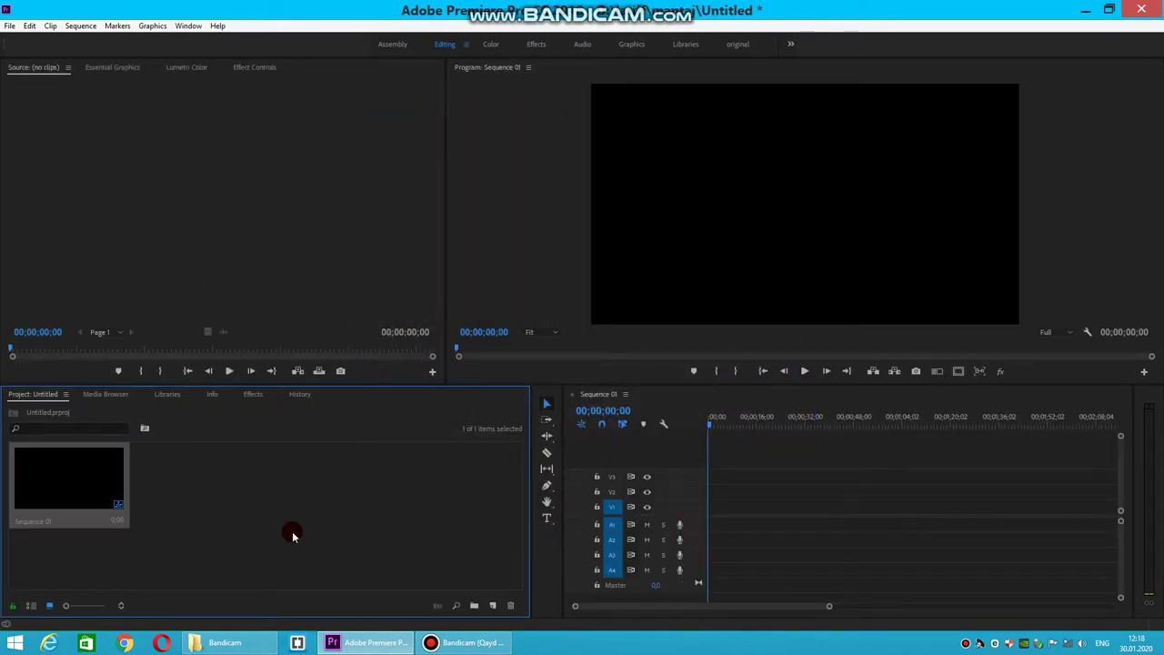
left_click(115, 397)
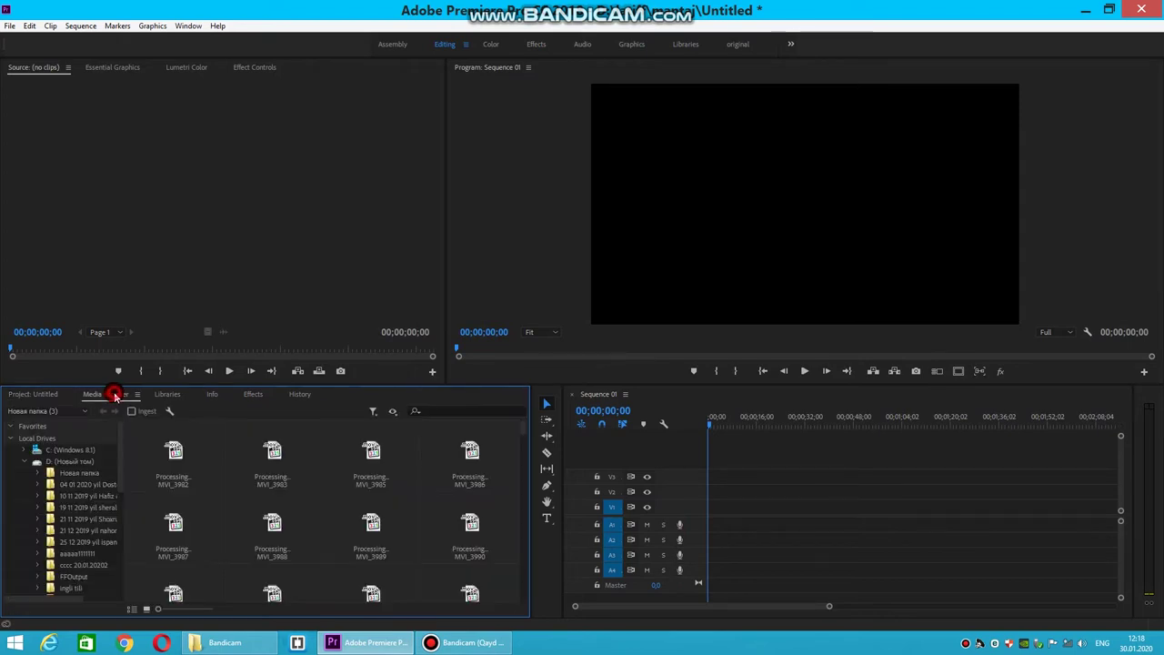
Scroll down the Media Browser clip grid and select hiker clip MVI_4016
scroll(525, 440, "down", 3)
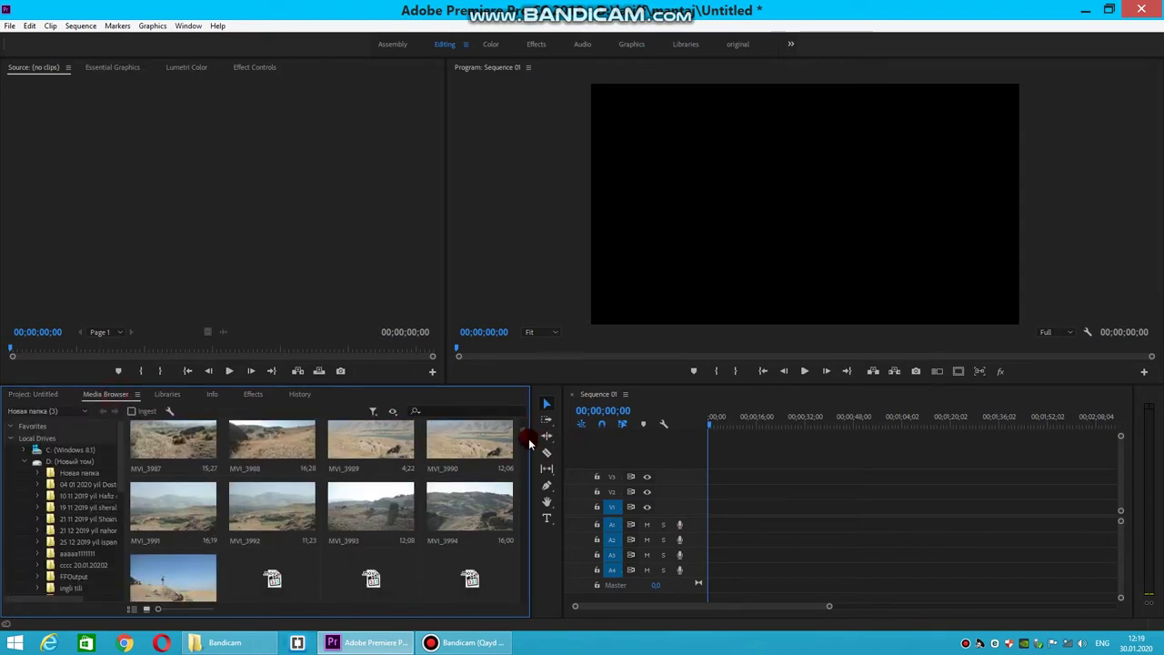
scroll(533, 456, "down", 3)
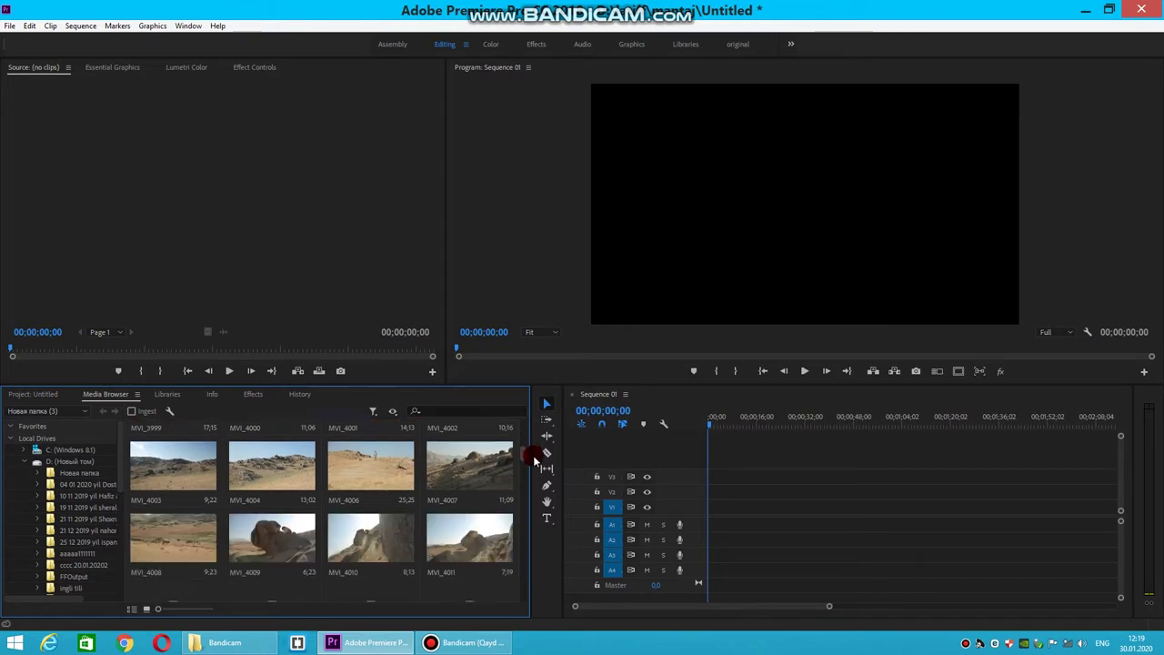
scroll(533, 464, "down", 2)
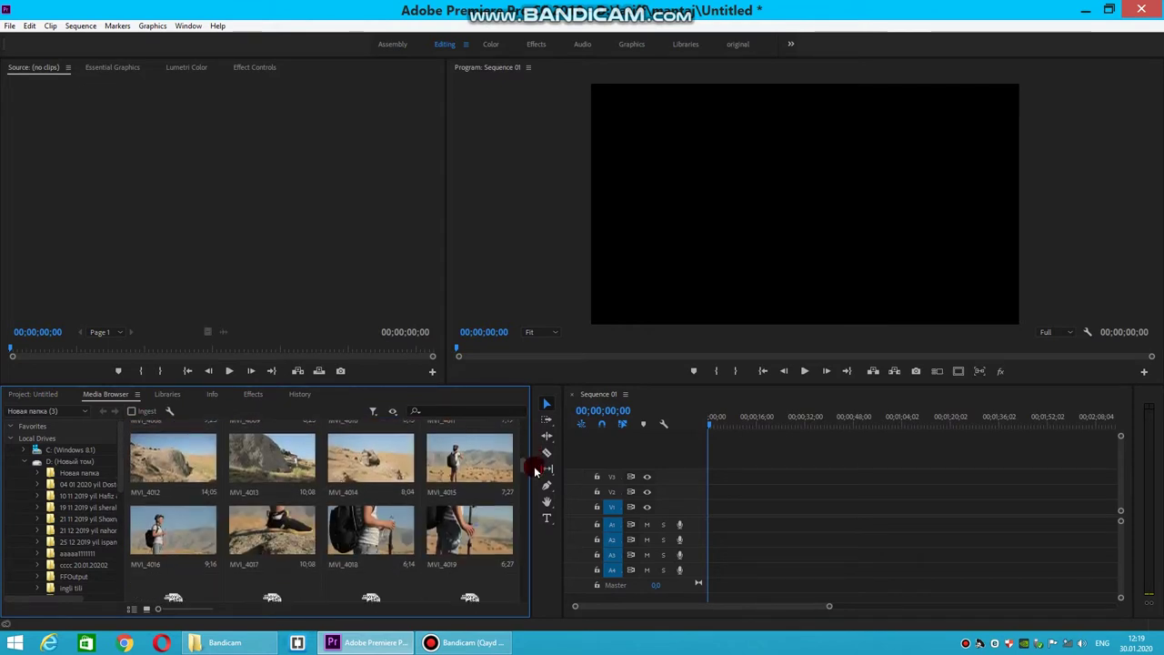
left_click(173, 510)
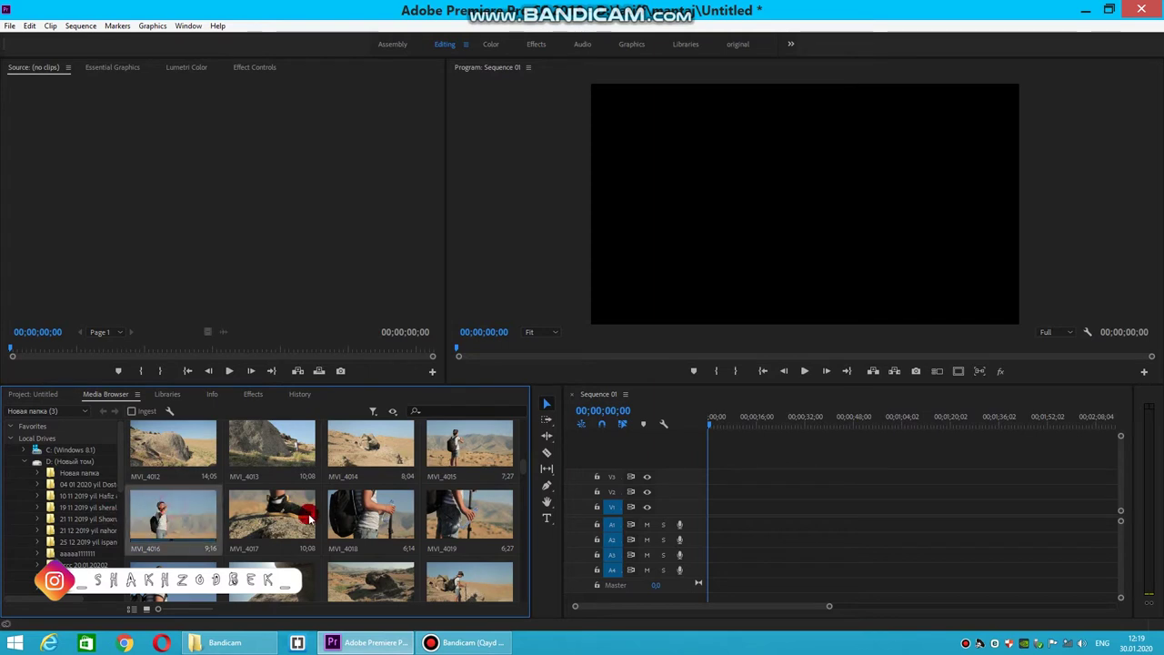
Load MVI_4016.MOV into the Source Monitor, showing its 9;16 duration
double_click(163, 517)
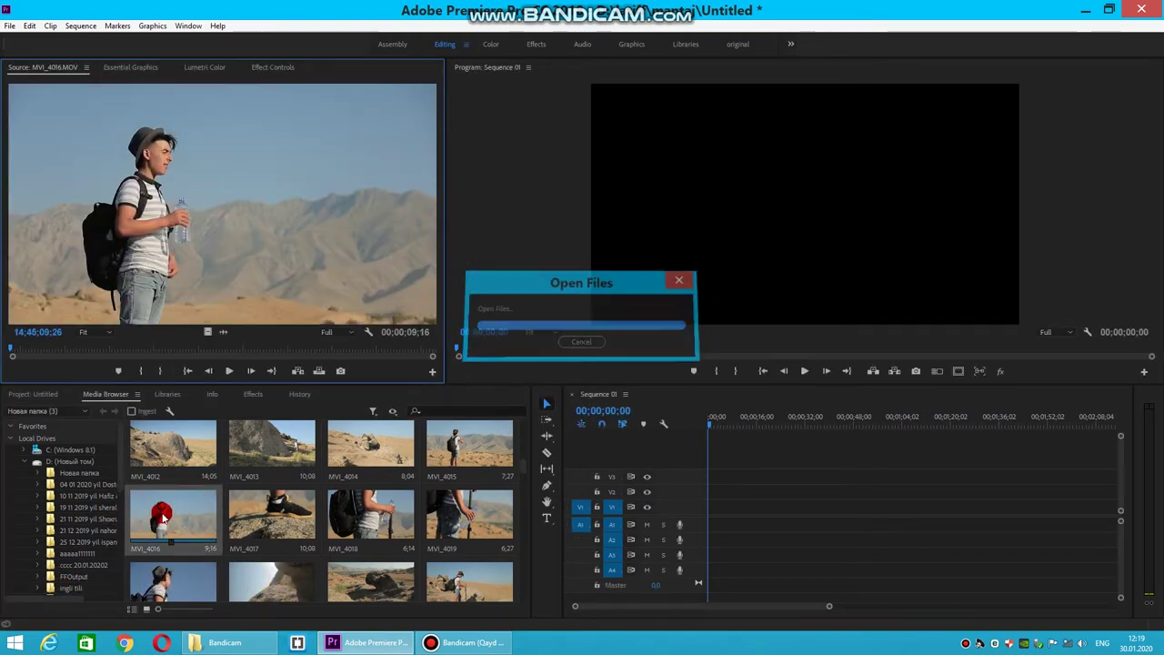
left_click(242, 189)
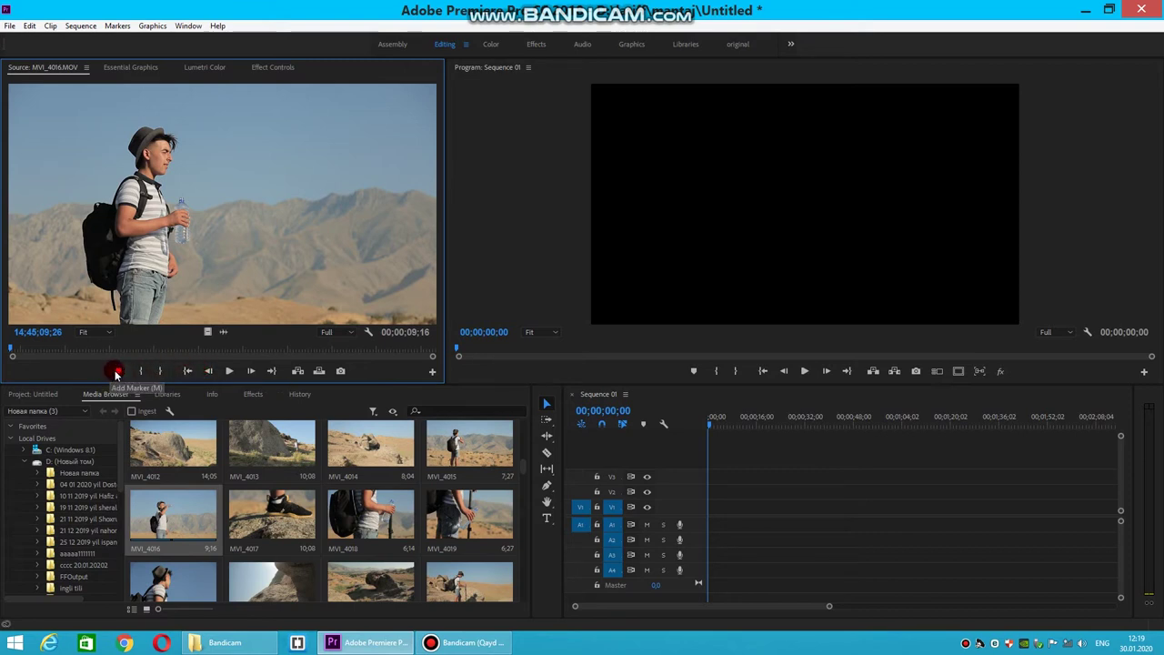
Switch the Source Monitor zoom to 50%, then 200%, then back to Fit
left_click(95, 334)
left_click(98, 345)
left_click(96, 333)
left_click_drag(97, 336, 98, 387)
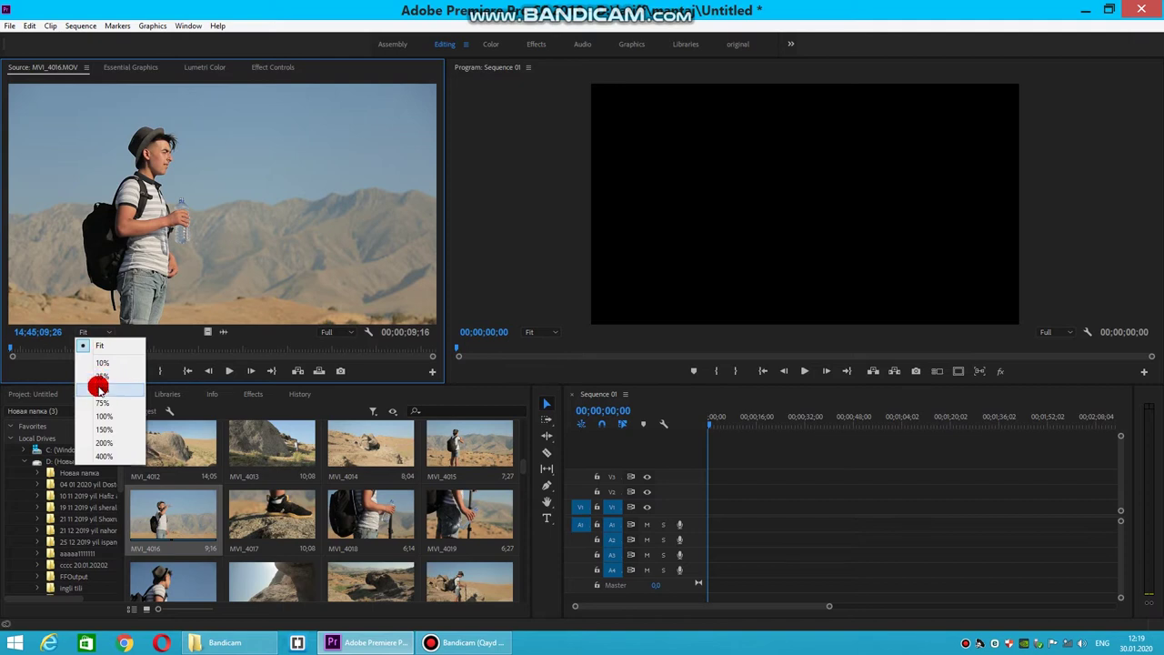
left_click_drag(92, 333, 108, 444)
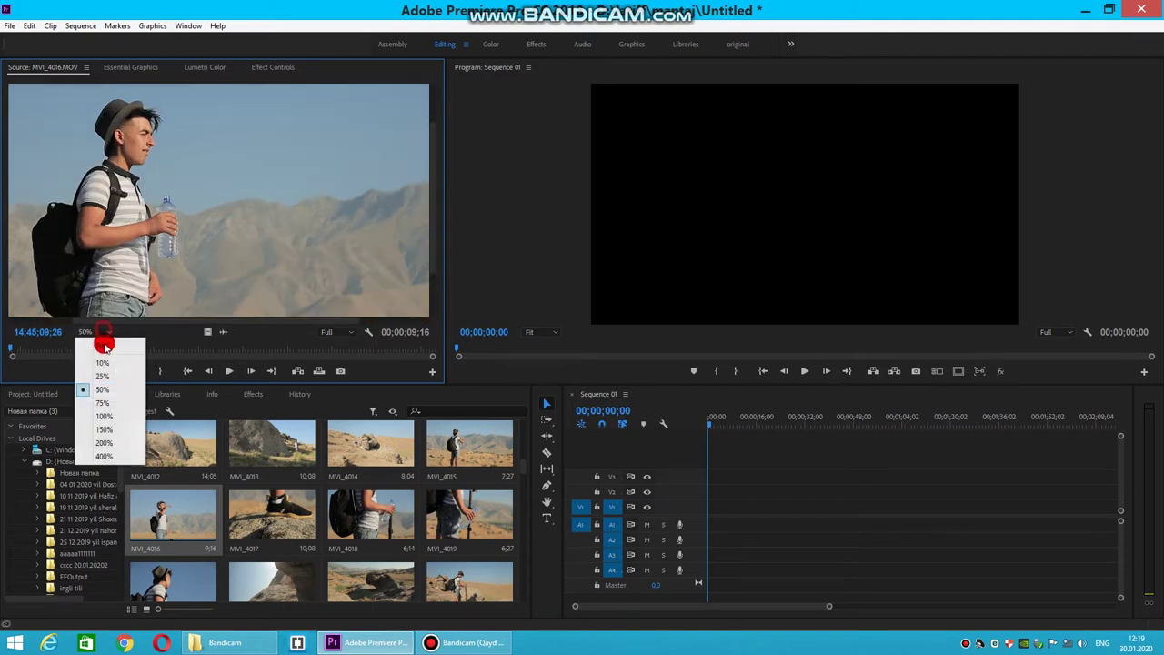
left_click(97, 333)
left_click_drag(99, 334, 103, 346)
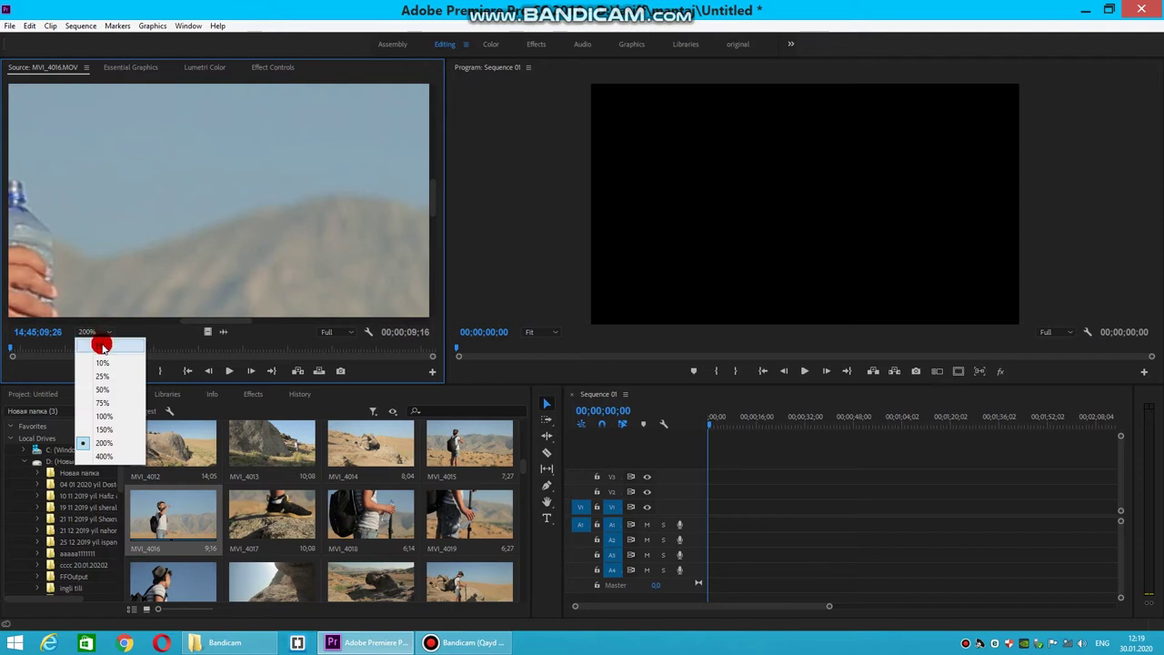
left_click(102, 347)
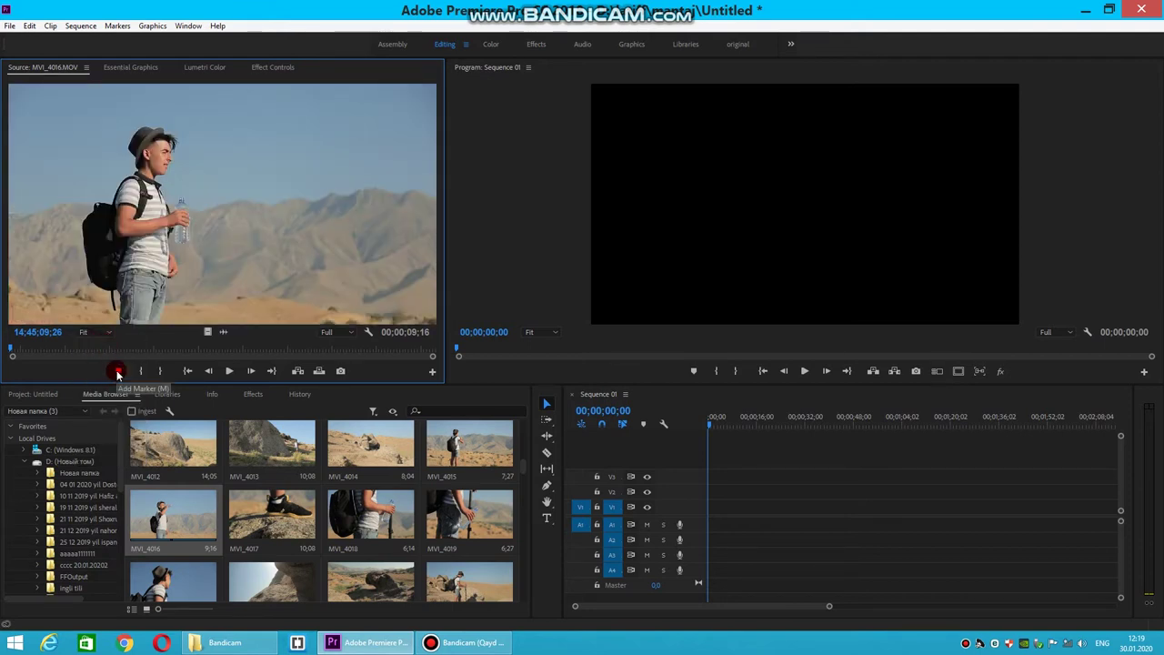
Move the source playhead to a later frame of MVI_4016 and play the clip
left_click_drag(155, 512, 875, 546)
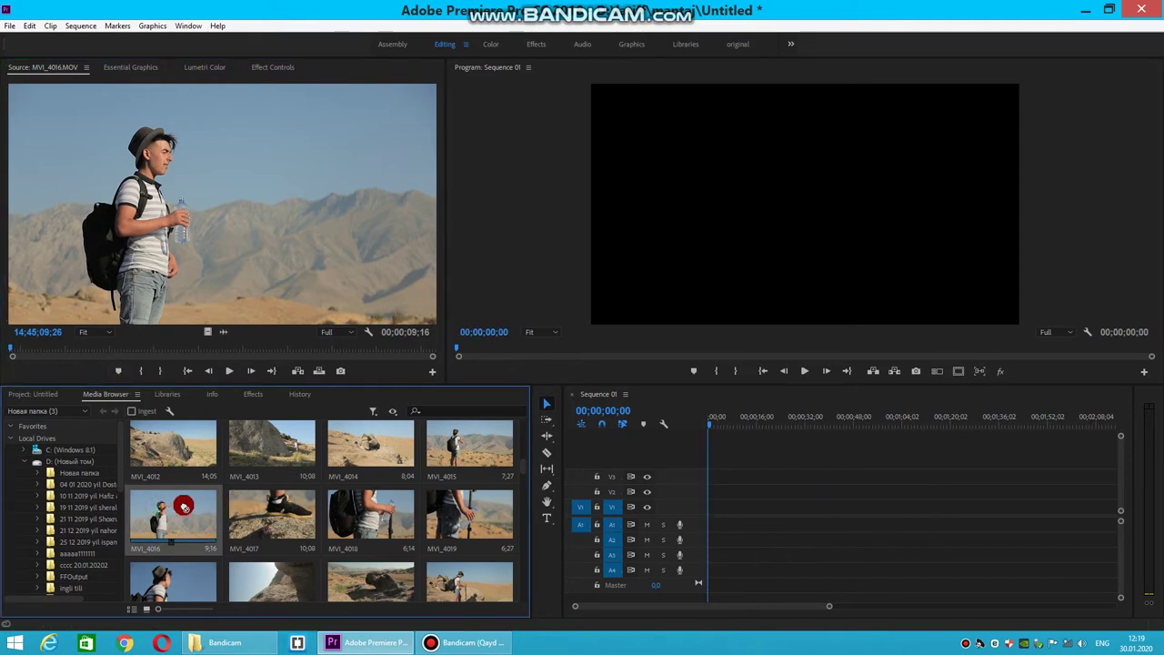
left_click_drag(875, 546, 161, 512)
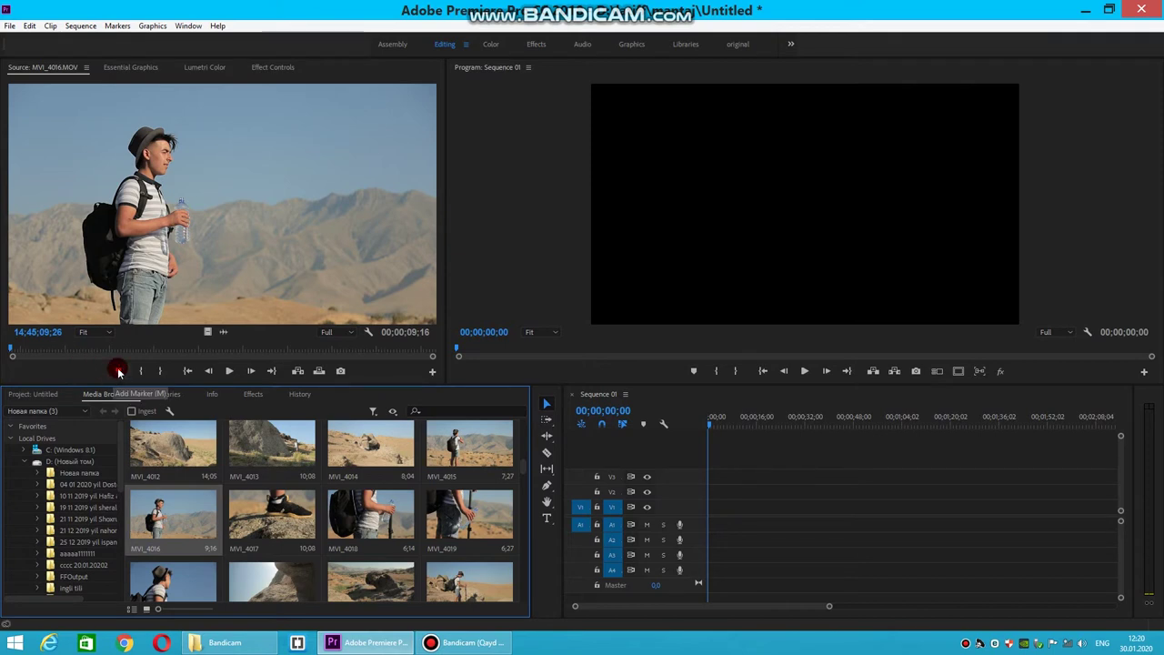
left_click_drag(12, 355, 73, 355)
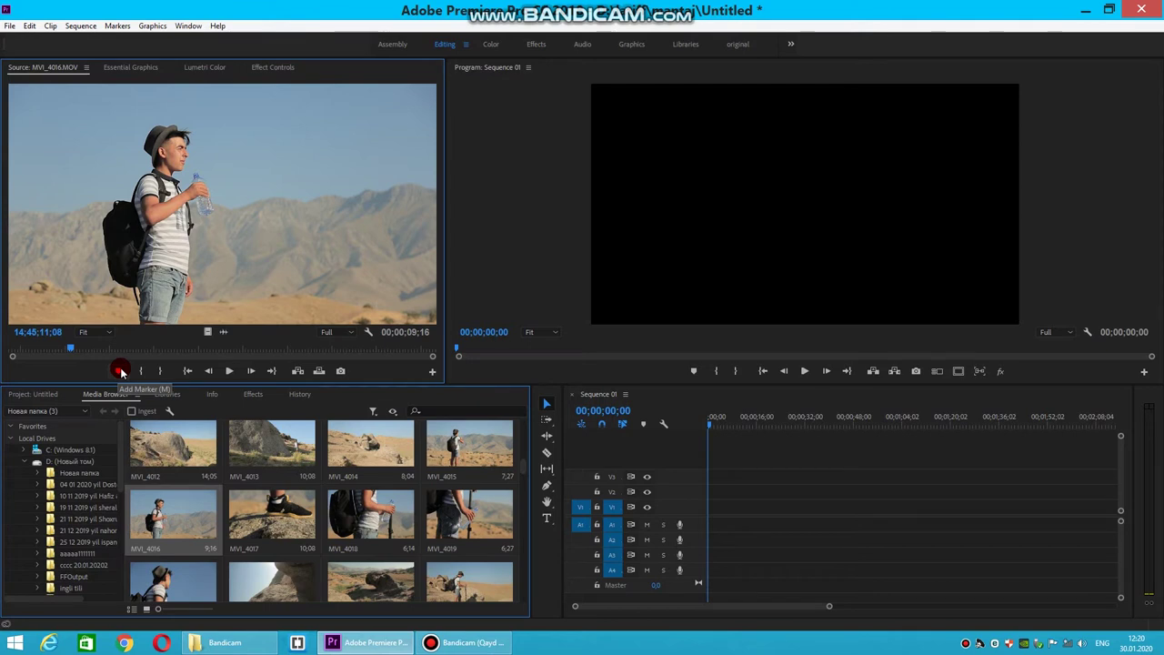
key("space")
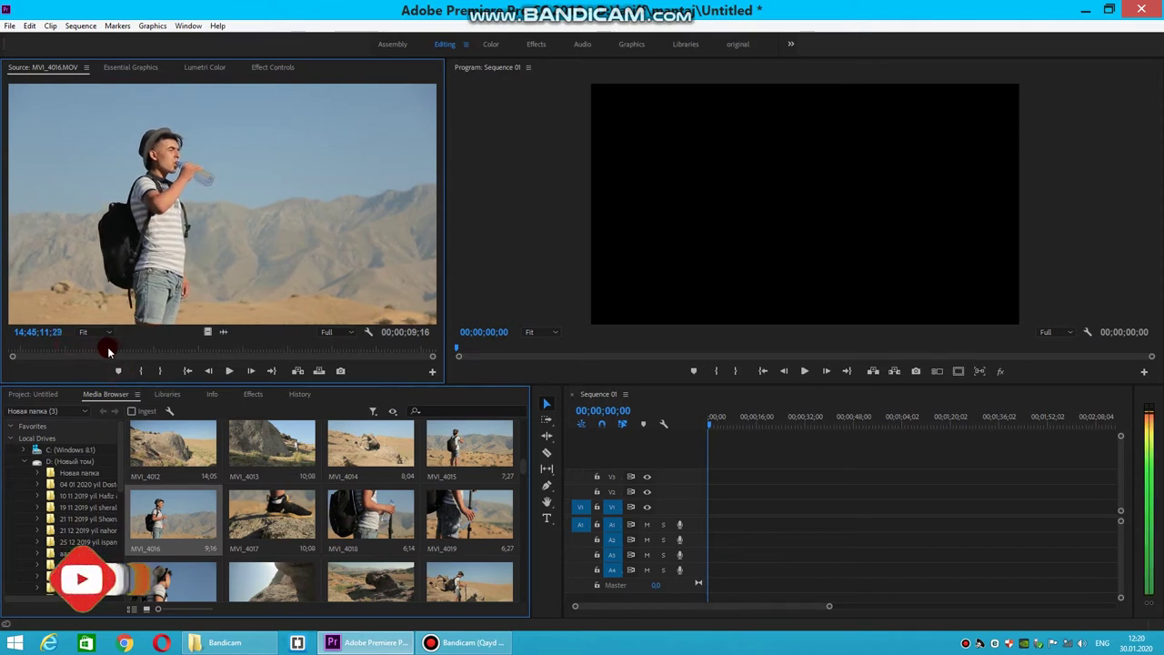
Stop playback and enable Show Markers in the Source Monitor's wrench Settings menu
left_click(107, 351)
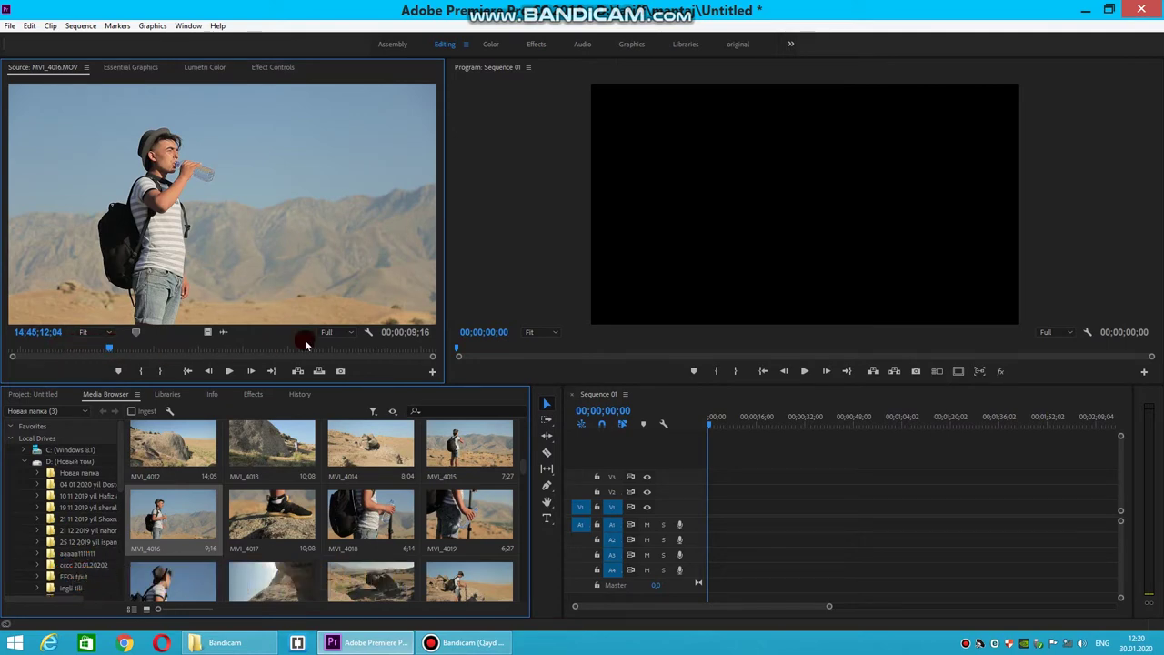
left_click(368, 334)
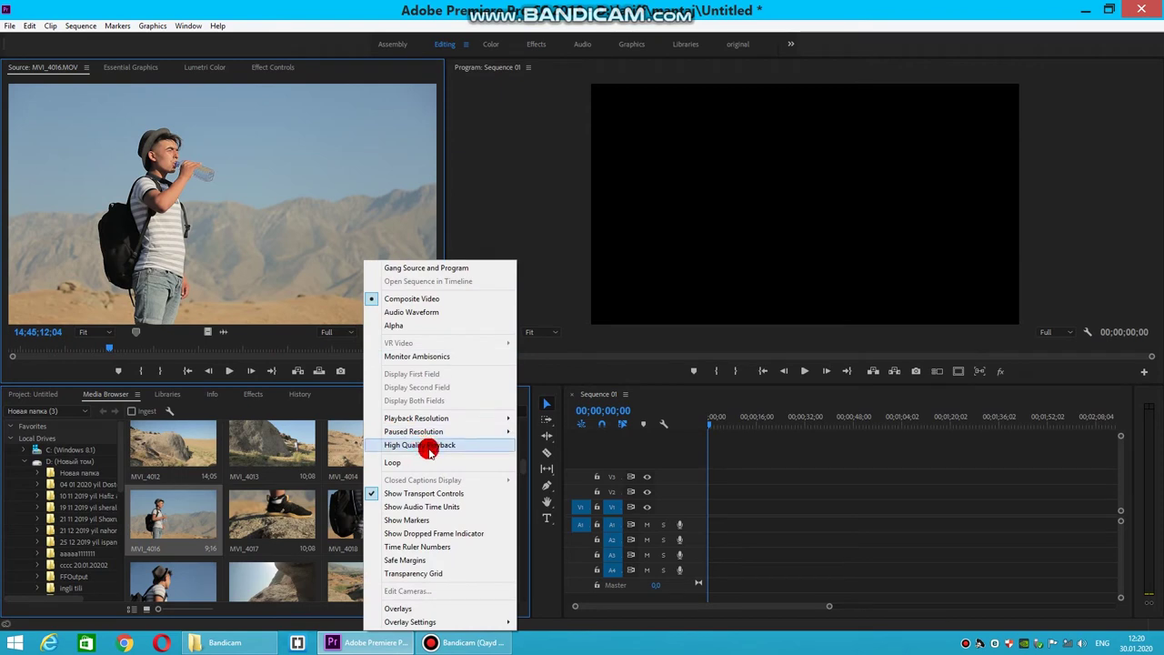
left_click(373, 521)
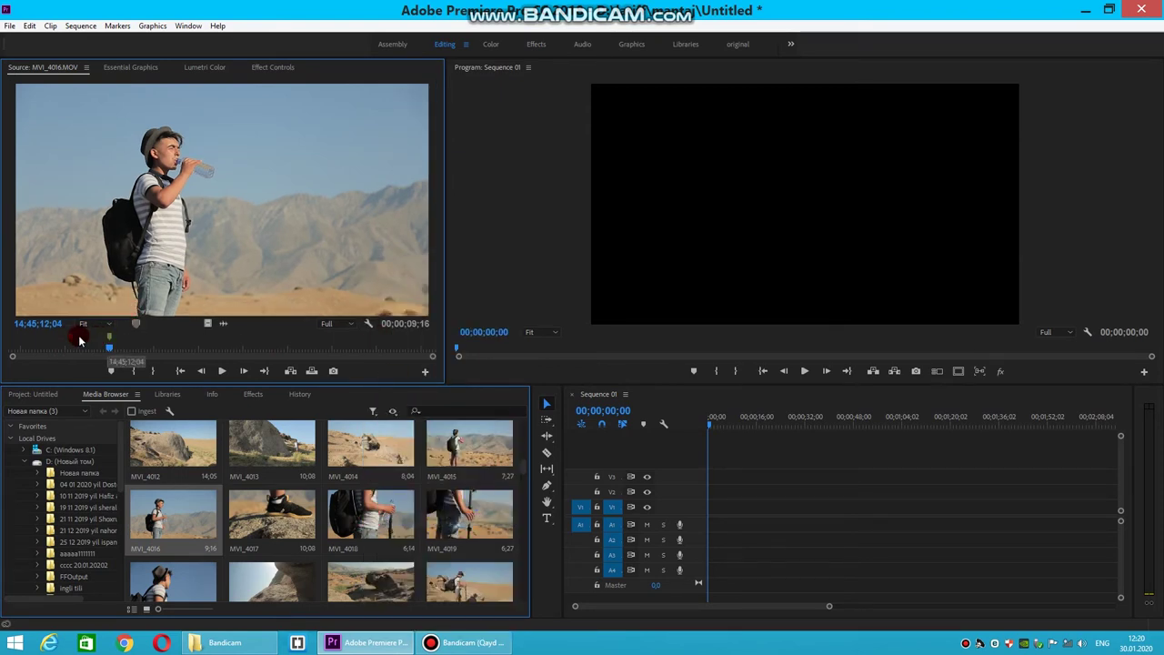
Add a marker and set the In point at an earlier frame of MVI_4016
left_click_drag(95, 342, 72, 348)
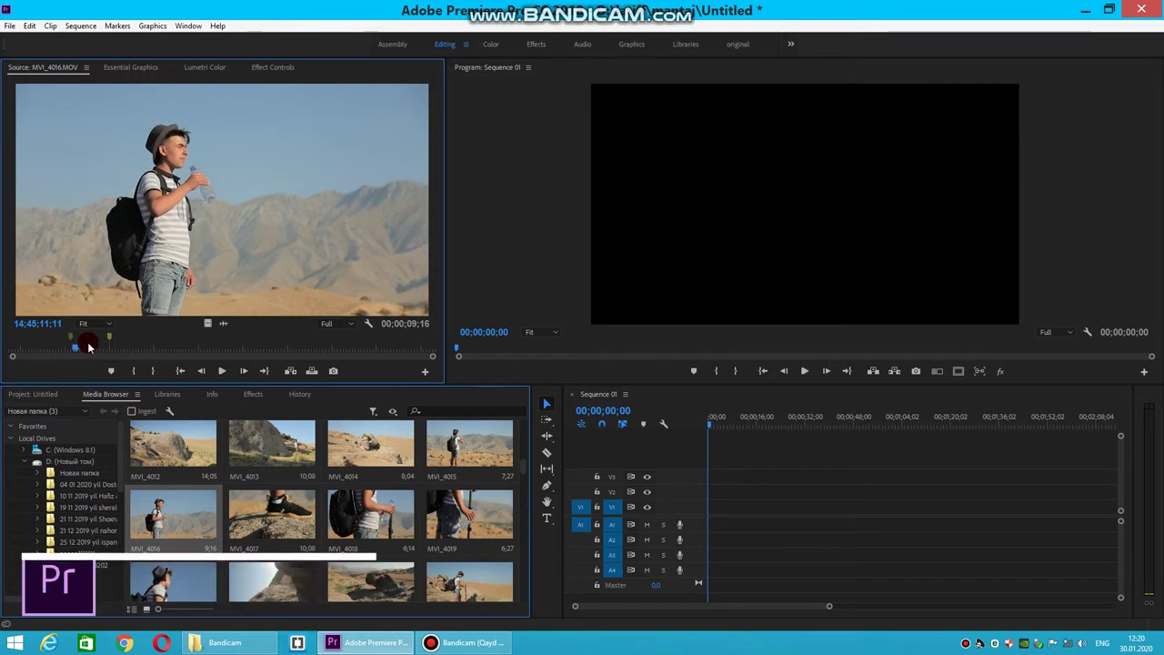
left_click(111, 370)
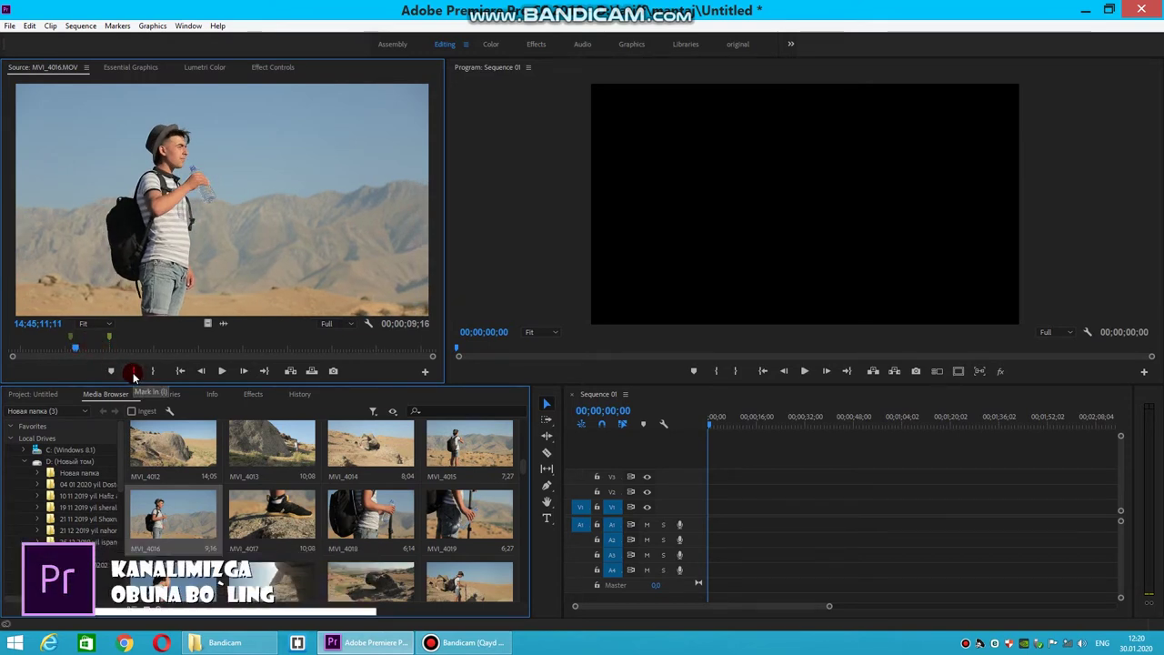
left_click(133, 371)
left_click(75, 346)
left_click_drag(76, 346, 63, 350)
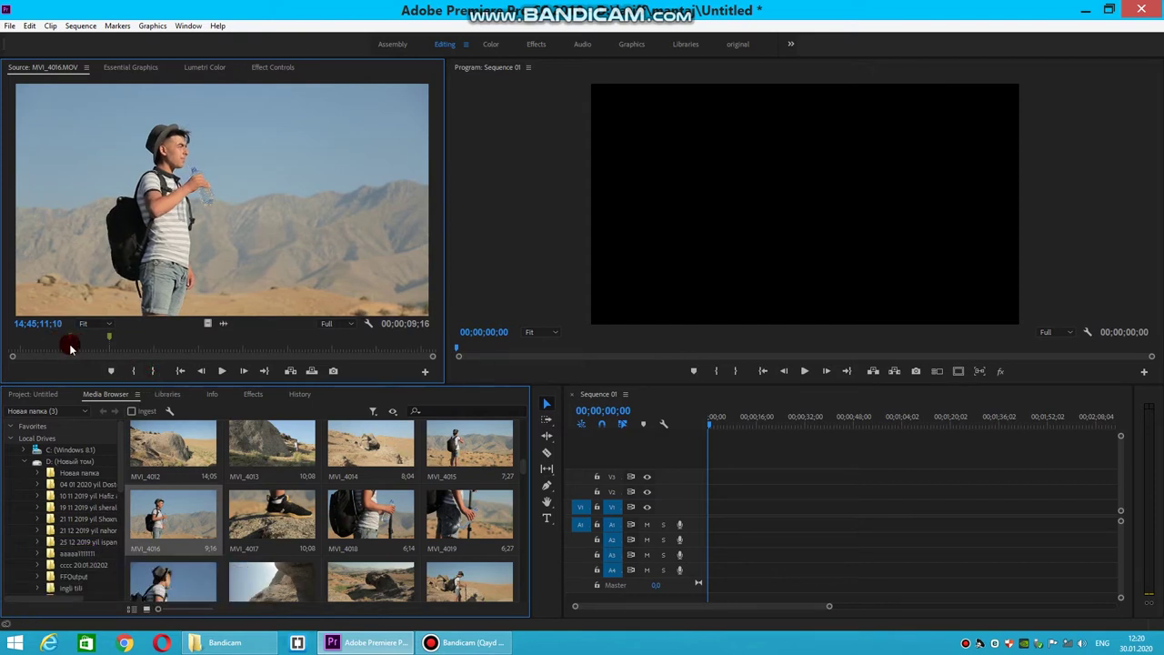
left_click(114, 359)
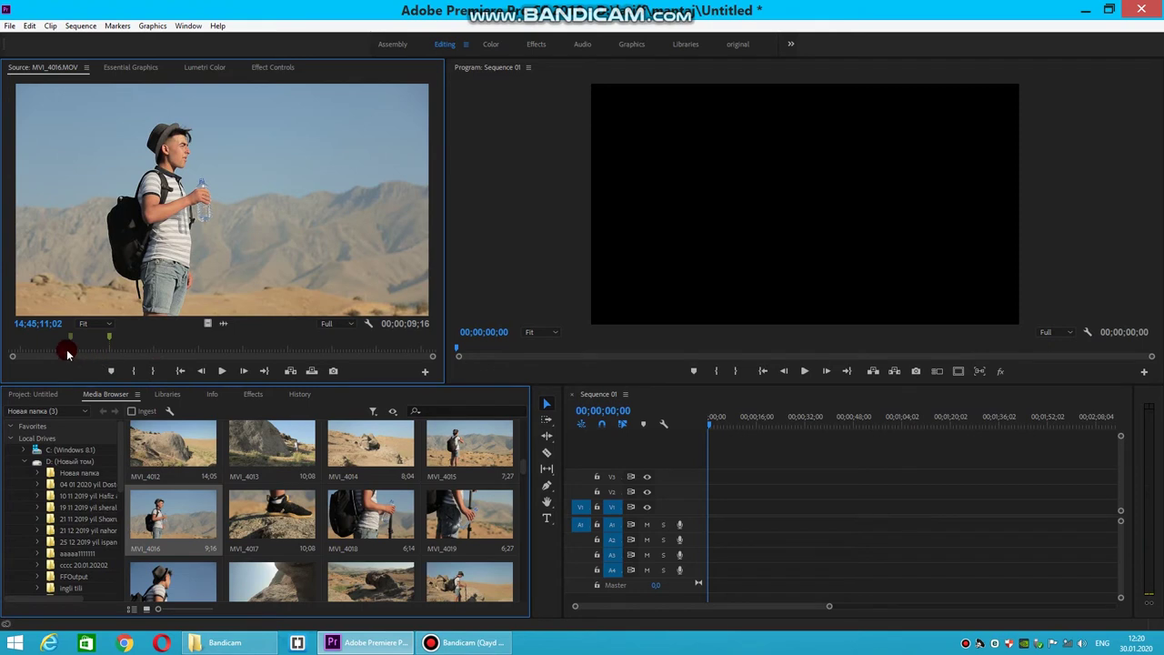
left_click(132, 371)
left_click(132, 371)
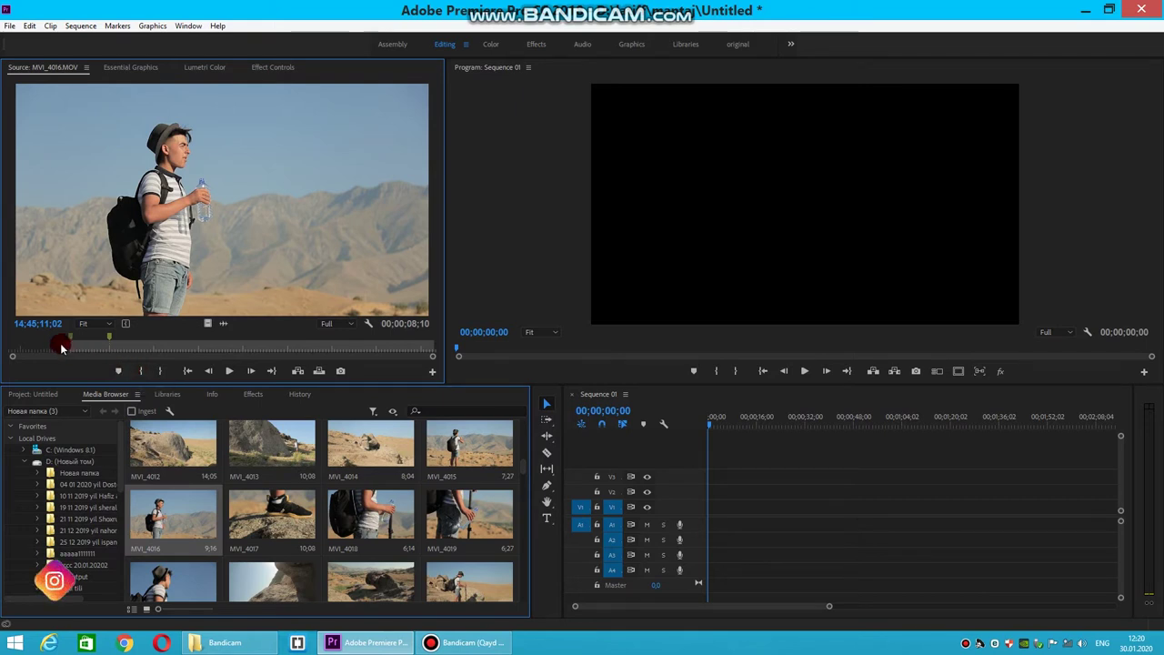
Set the Out point at 14;45;11;24, giving a 23-frame marked range
left_click_drag(65, 351, 94, 352)
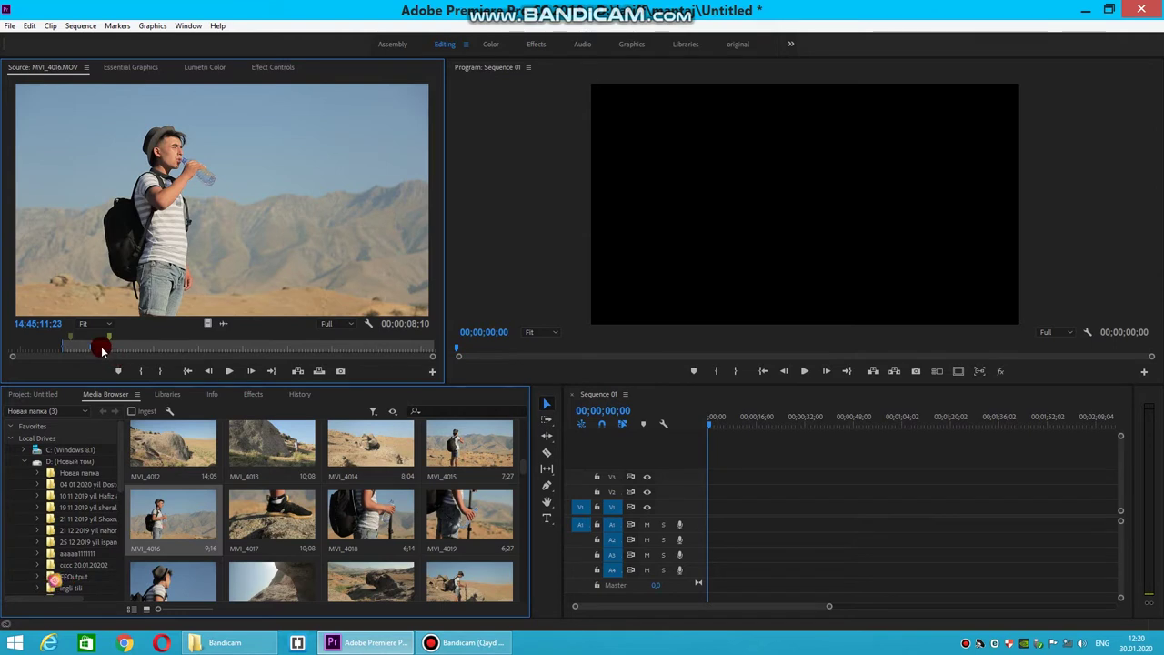
left_click_drag(94, 352, 98, 349)
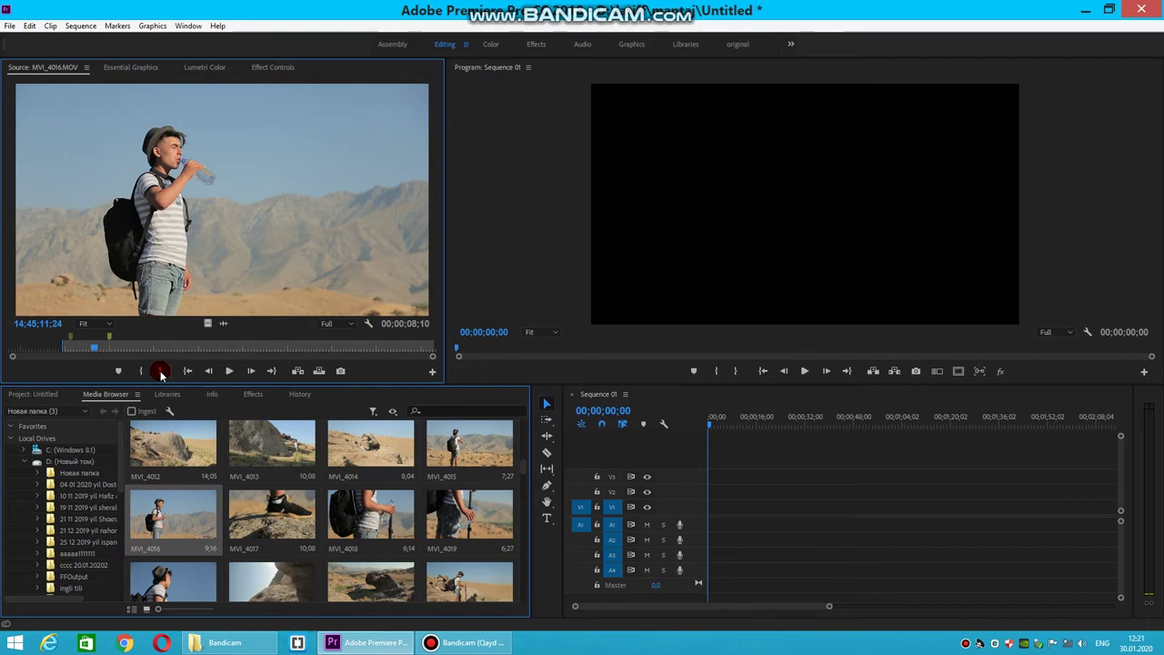
left_click(161, 372)
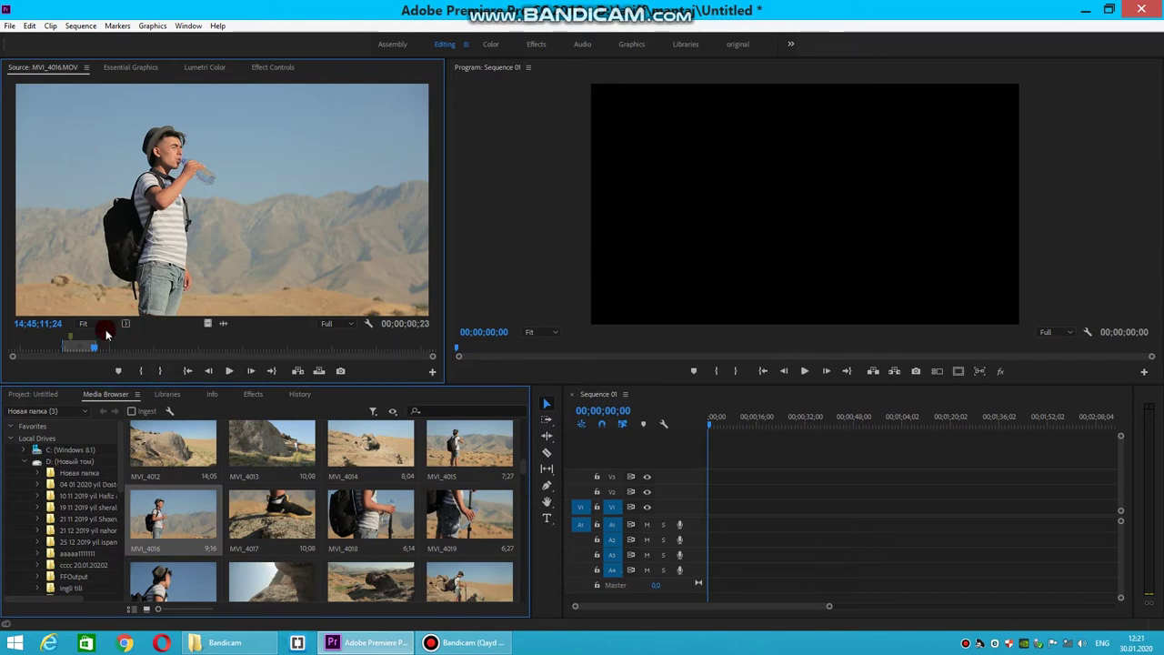
Place the marked video-only range of MVI_4016 on track V2 at the sequence start
left_click_drag(91, 350, 119, 206)
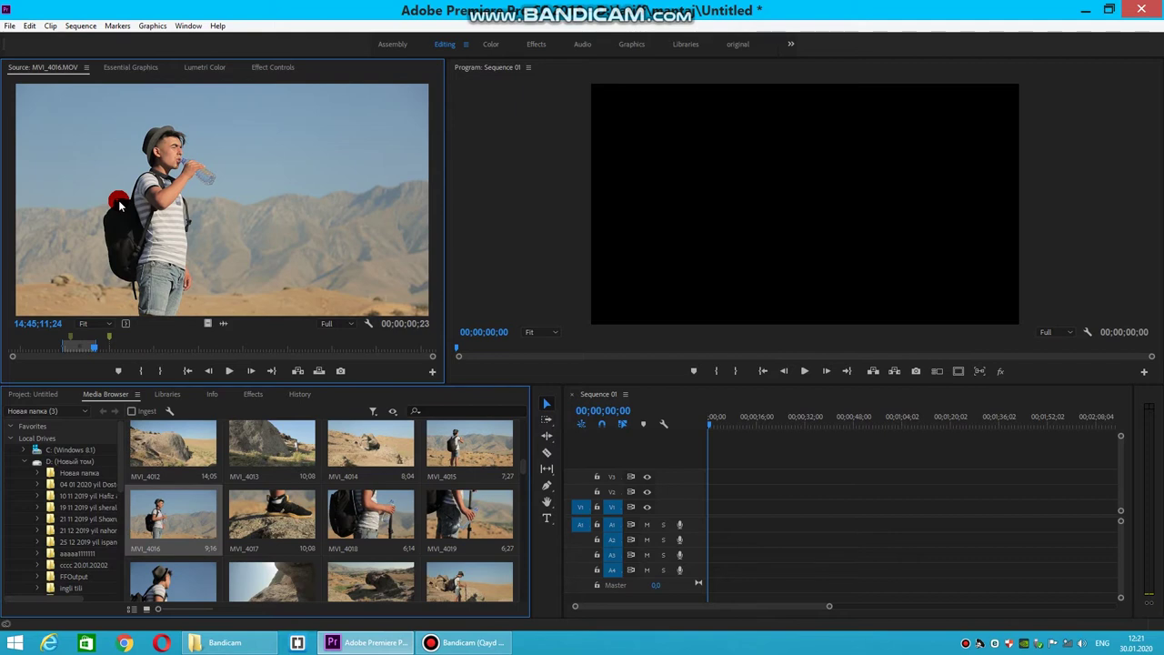
left_click_drag(119, 206, 225, 328)
left_click_drag(207, 324, 776, 557)
left_click_drag(826, 606, 701, 598)
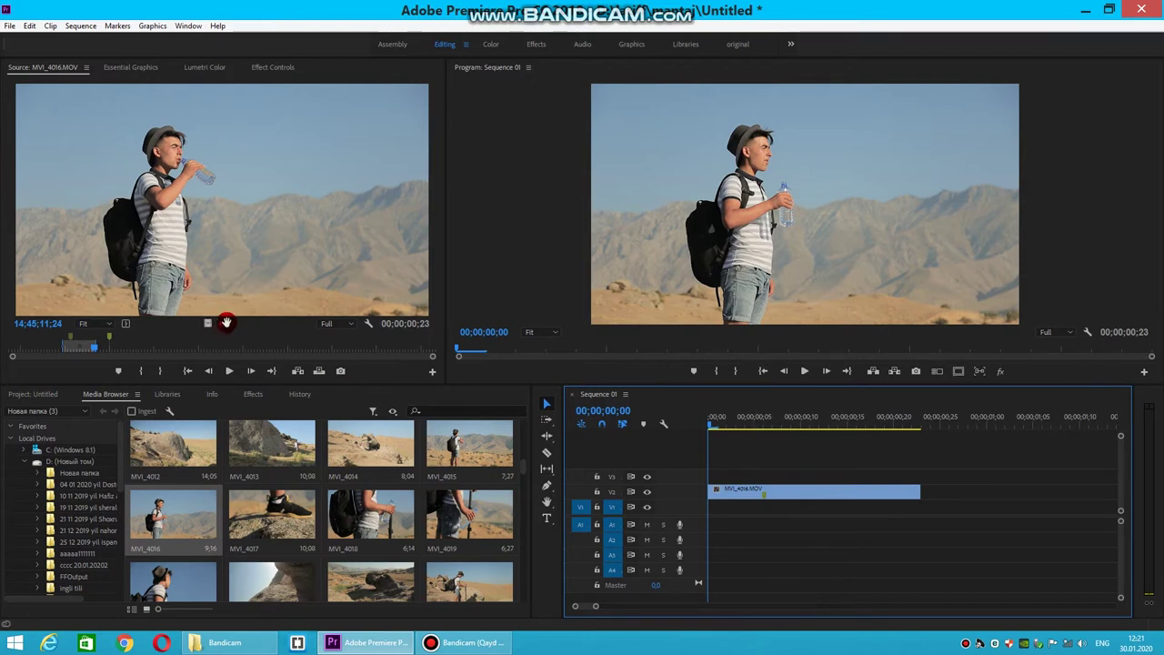
left_click_drag(222, 325, 746, 539)
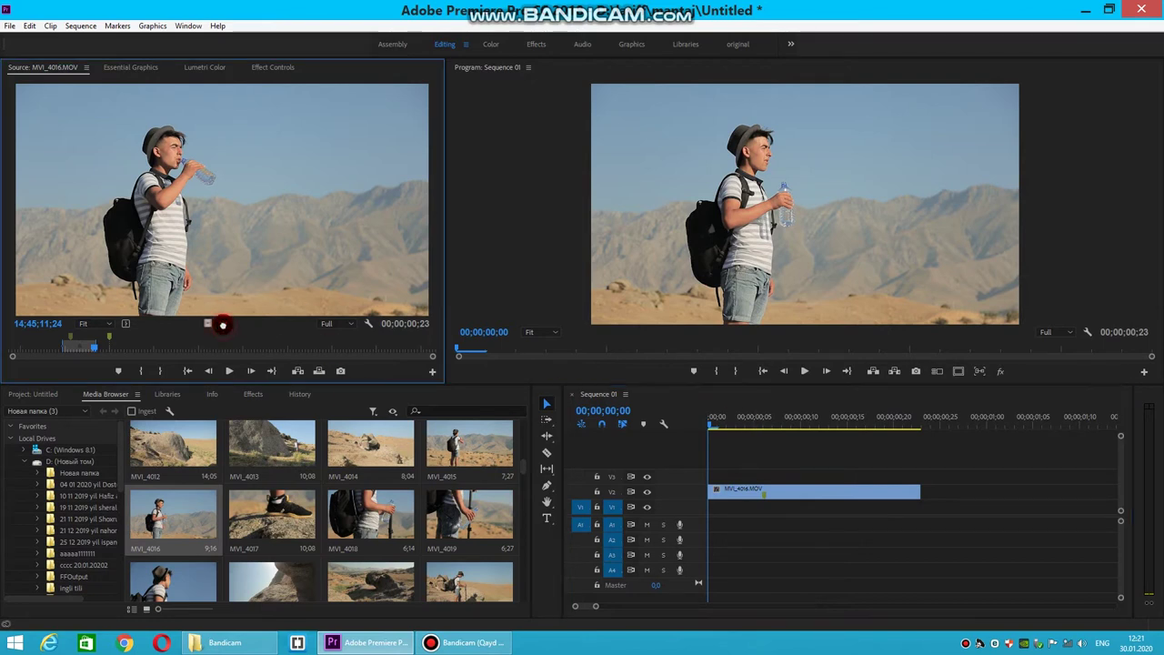
Place the marked audio on track A1 at 00;00 beneath the V2 clip, then scrub the sequence
left_click_drag(746, 539, 703, 527)
left_click(715, 427)
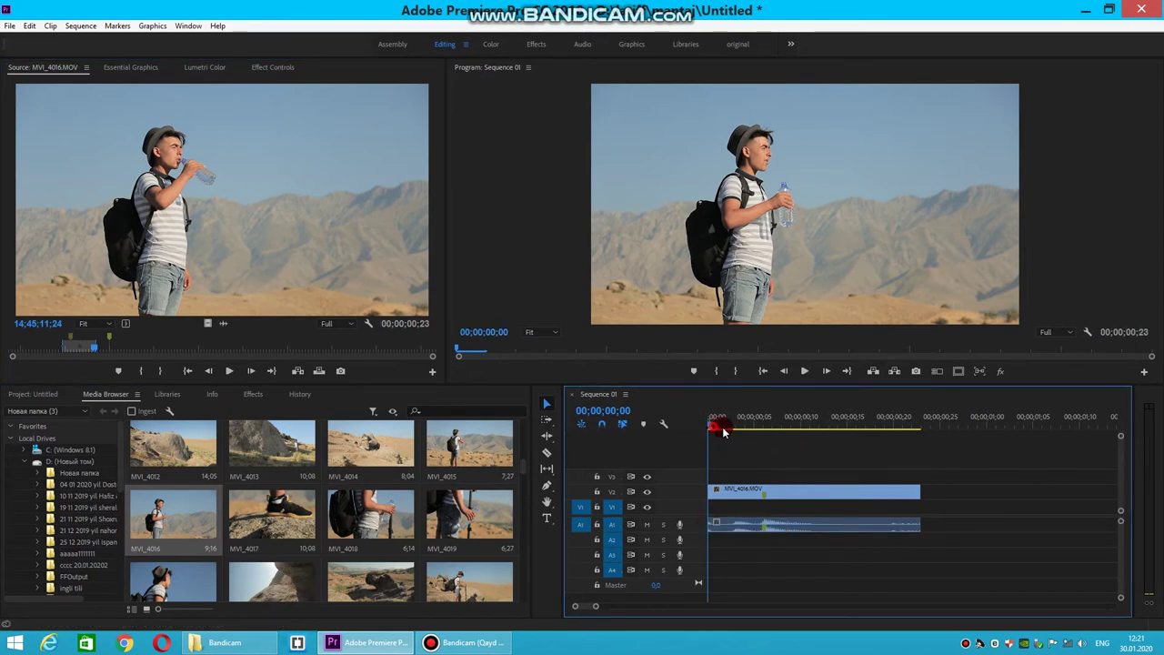
left_click_drag(715, 431, 344, 403)
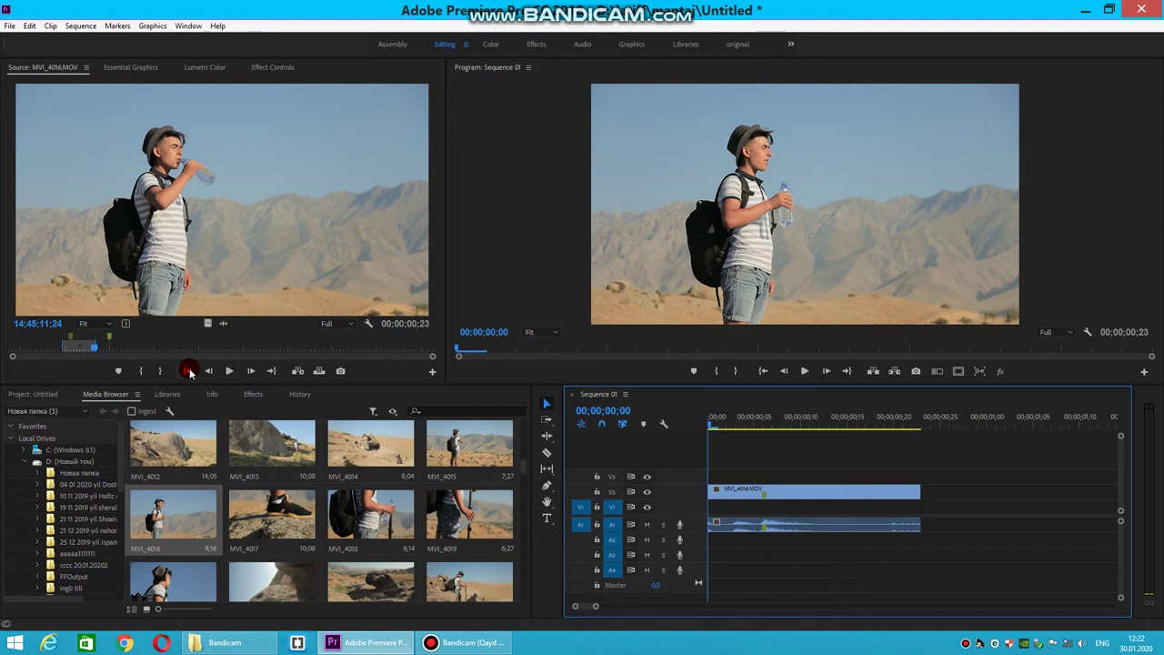
Jump the source preview to the In point and Out point with Go to In / Go to Out
left_click(187, 372)
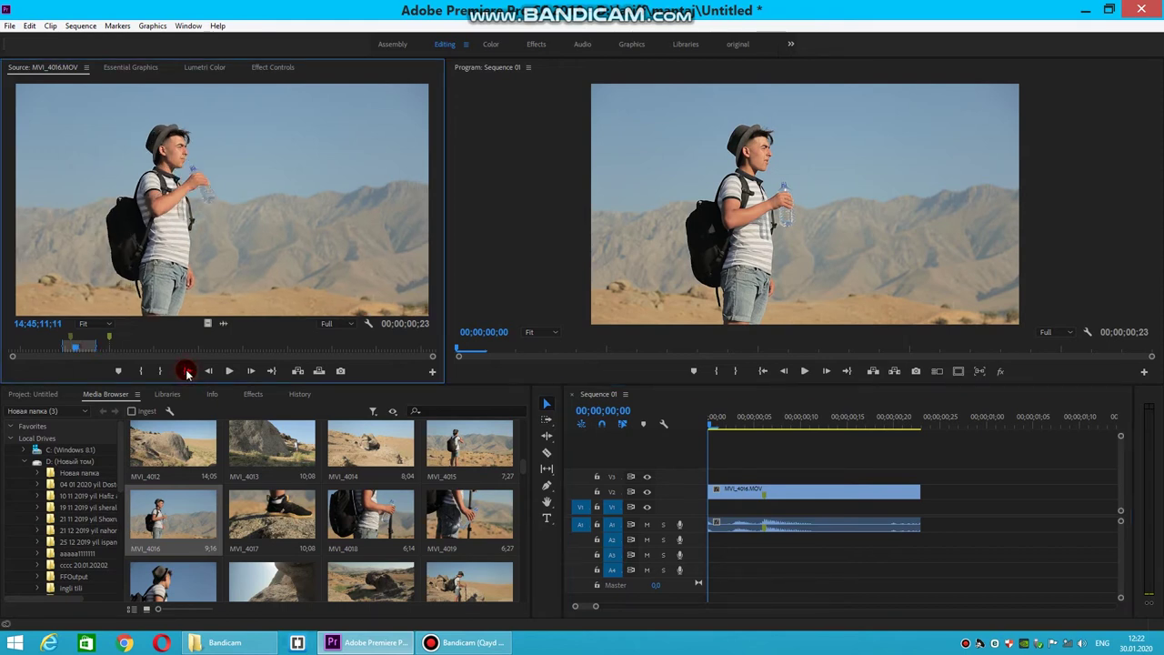
left_click(77, 351)
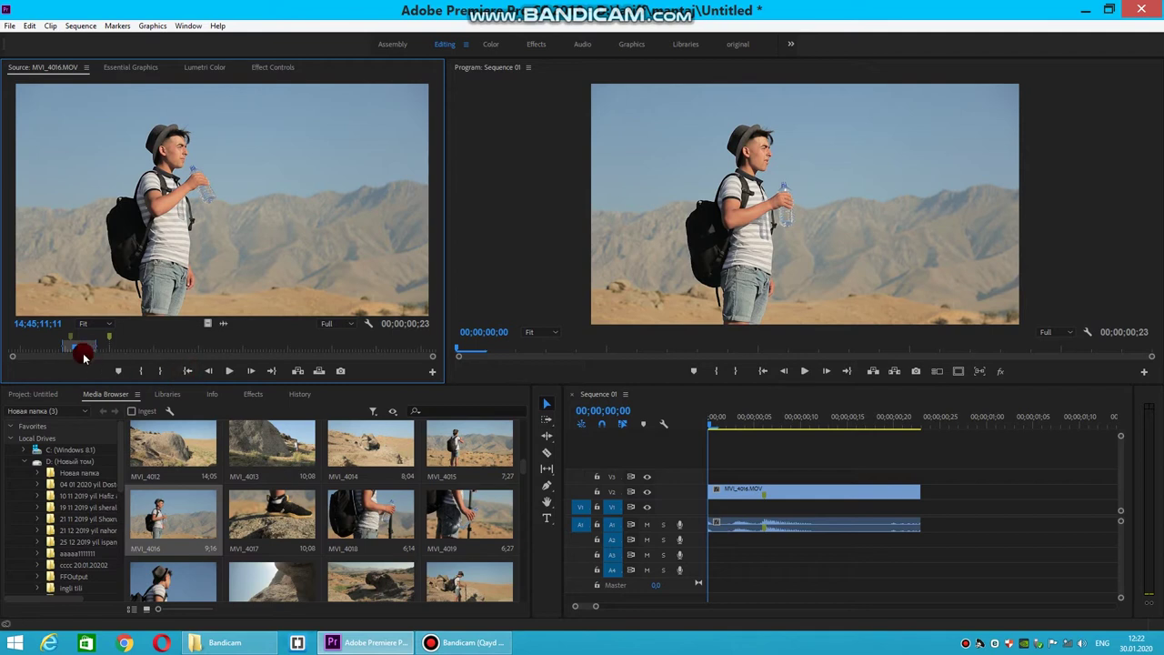
mouse_move(78, 351)
left_mouse_down()
mouse_move(61, 353)
mouse_move(184, 373)
left_mouse_up()
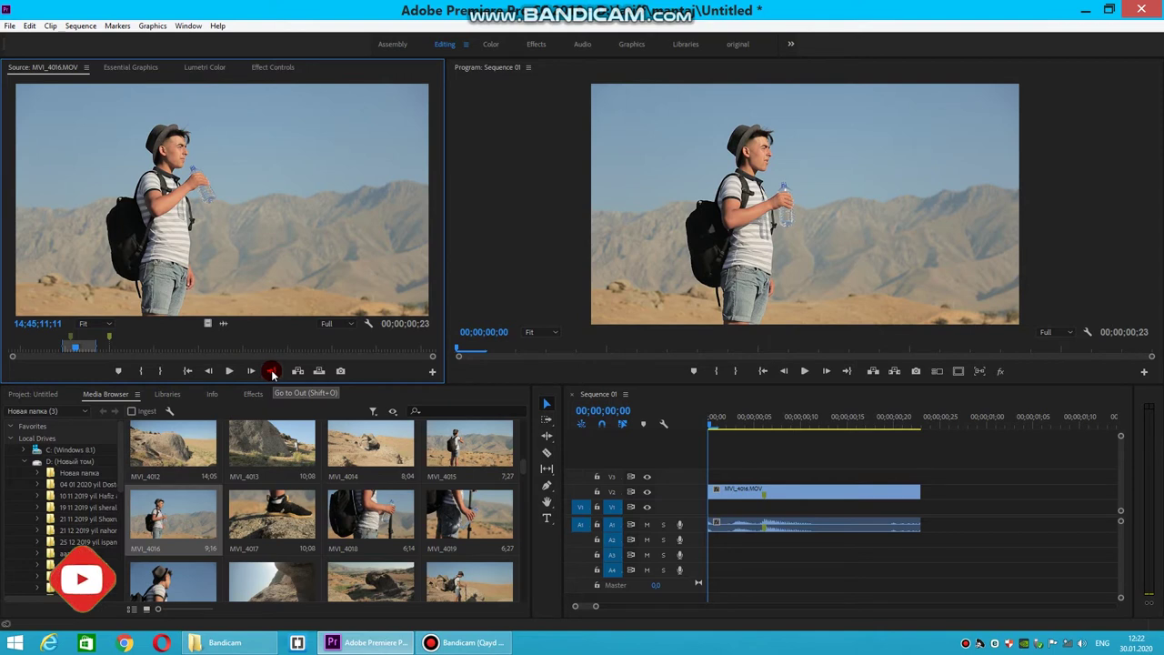
left_click(187, 372)
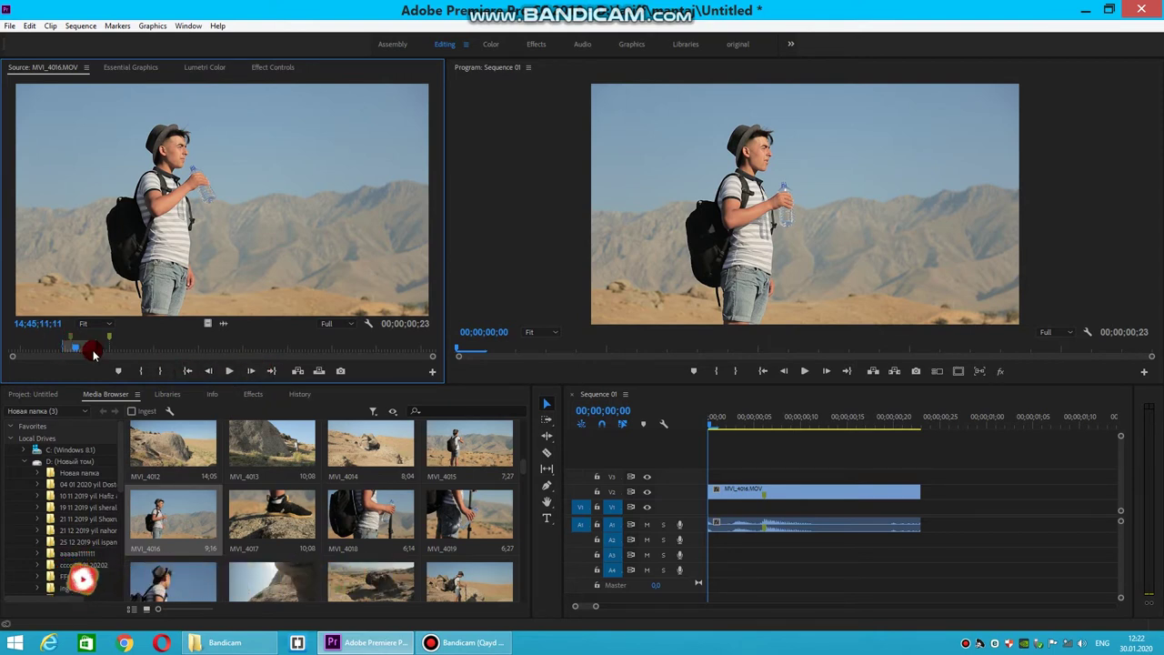
left_click(189, 375)
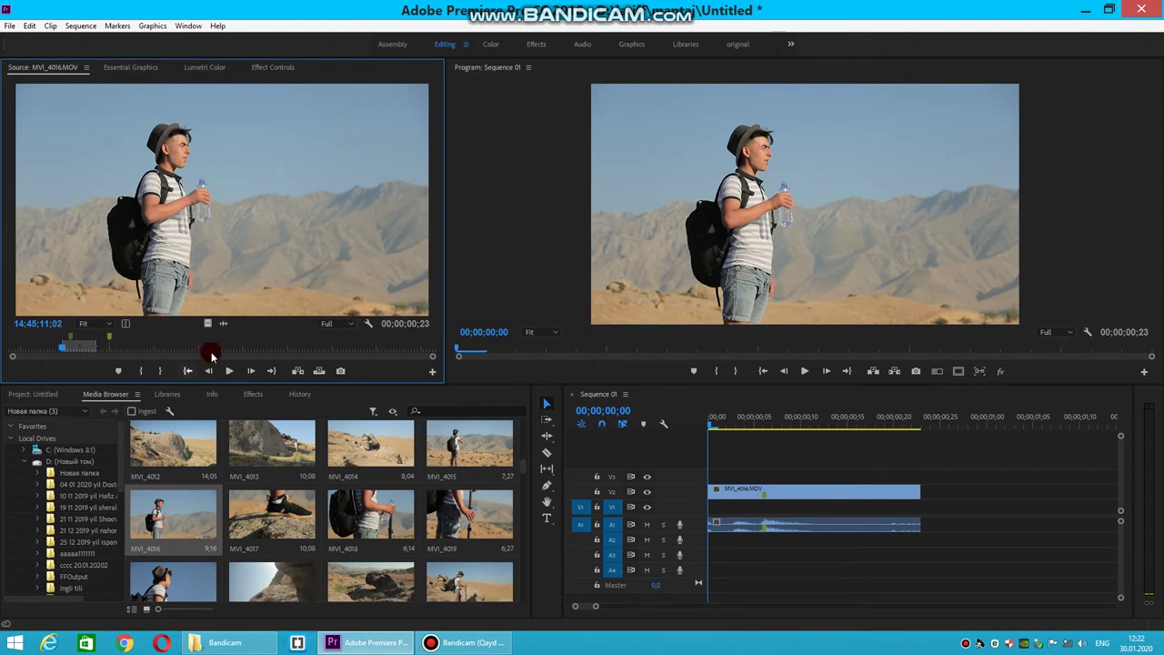
left_click(273, 374)
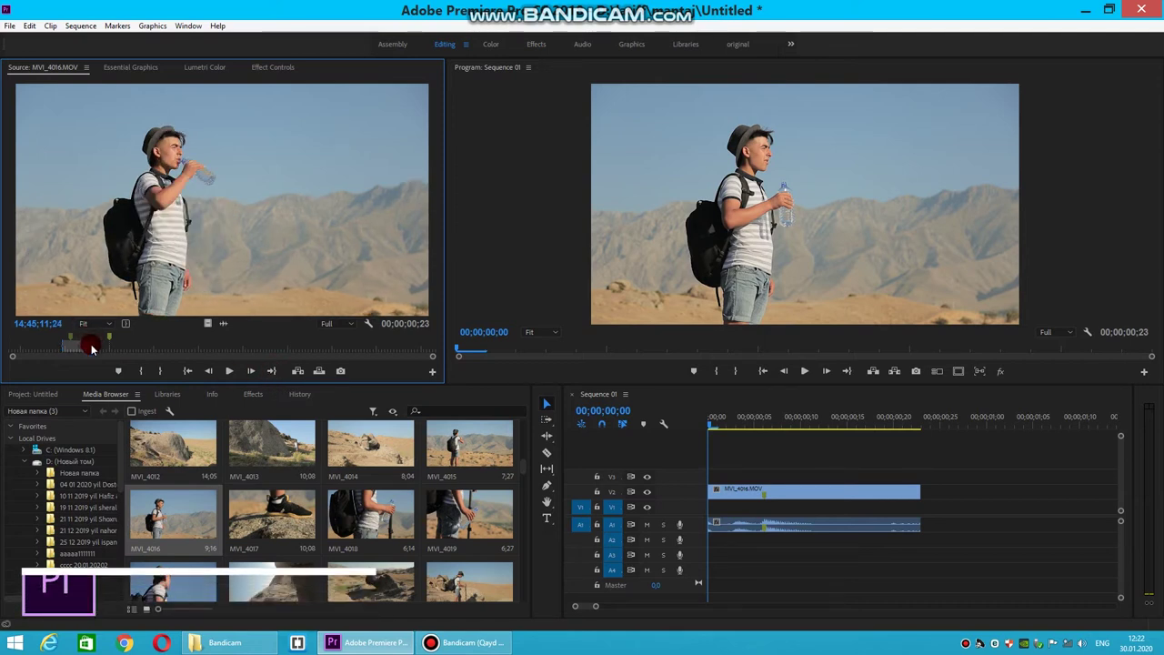
left_click_drag(91, 344, 78, 346)
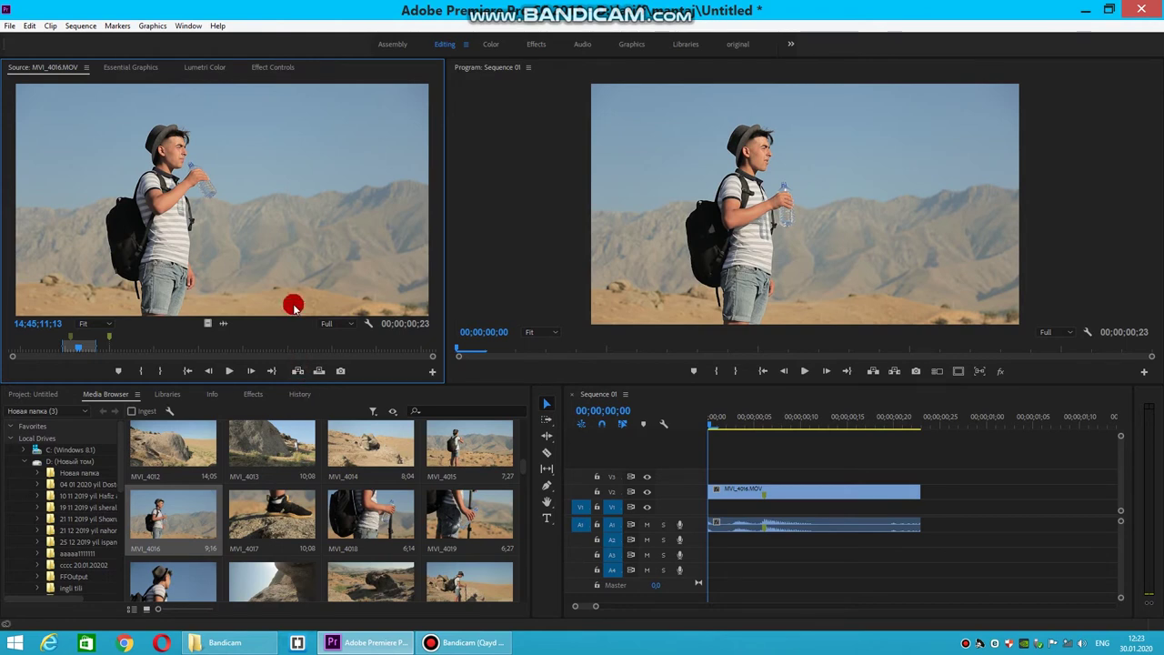
Insert the marked range at 00;00;00;06, extending Sequence 01 to 00;00;01;16
left_click(717, 427)
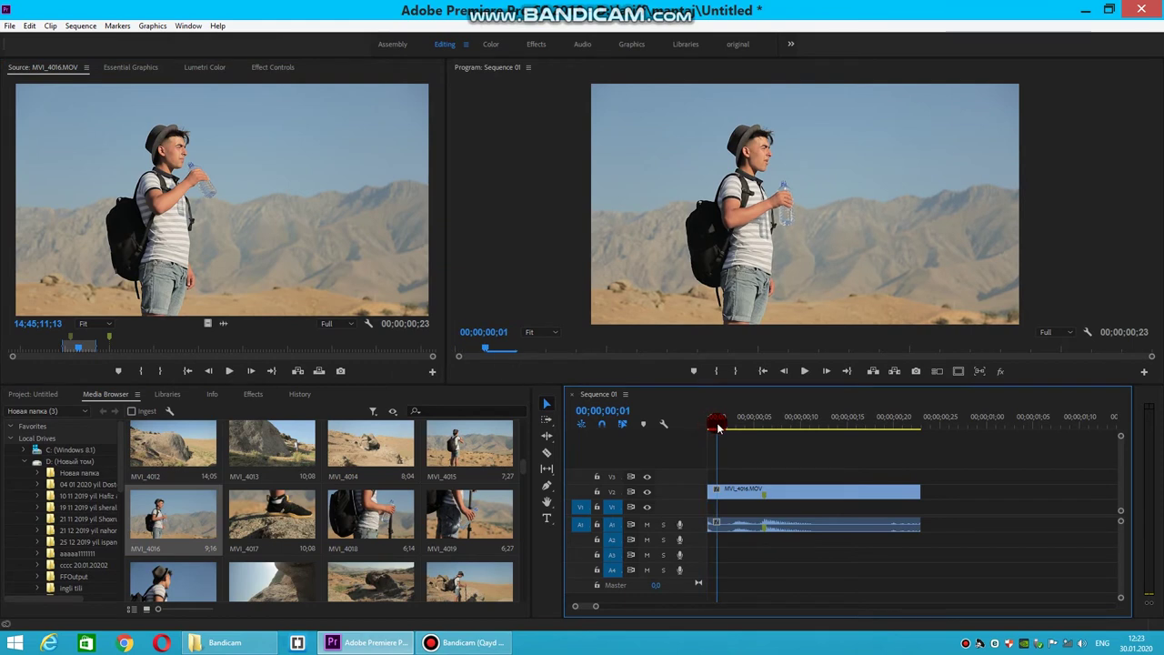
left_click(711, 427)
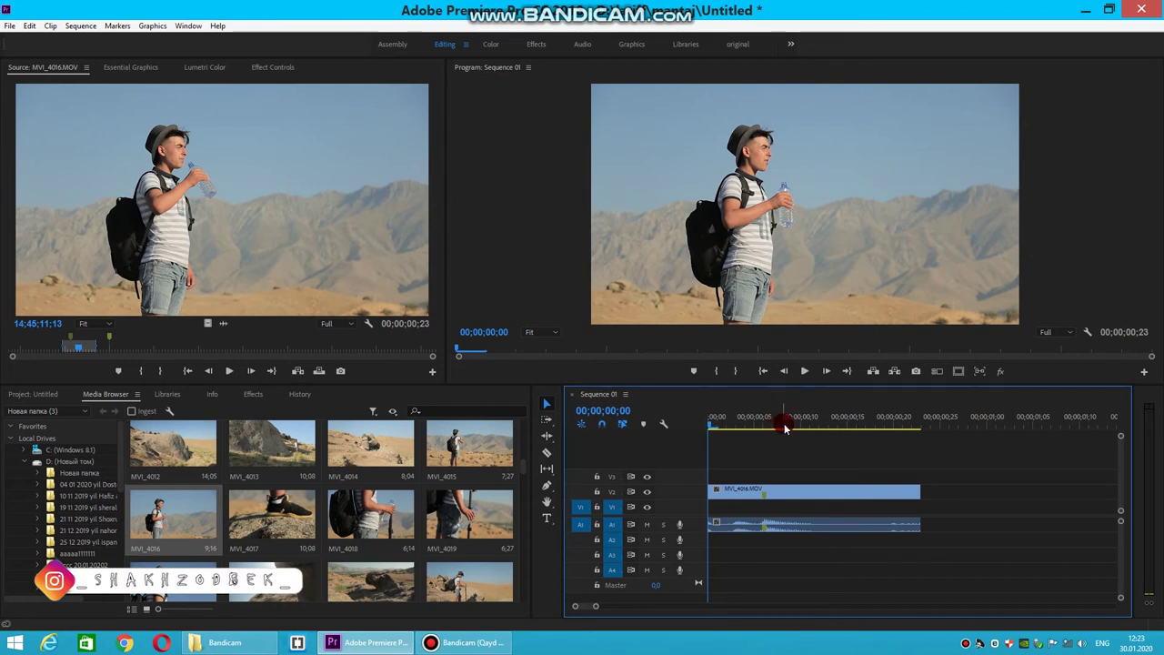
left_click_drag(717, 426, 766, 433)
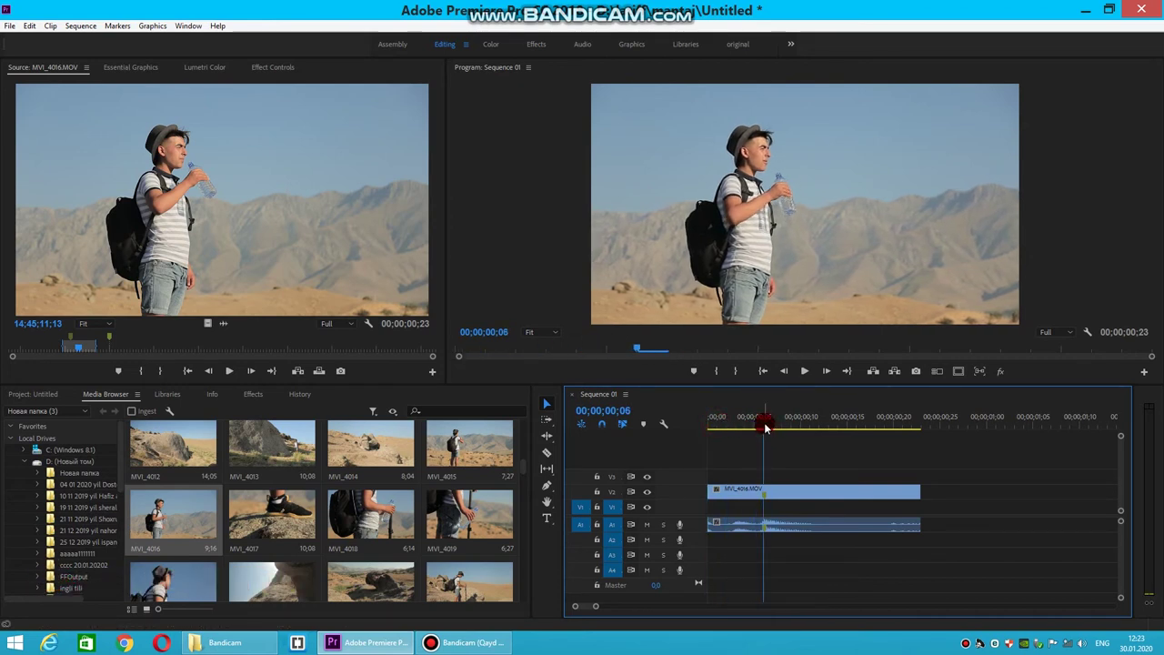
left_click(297, 372)
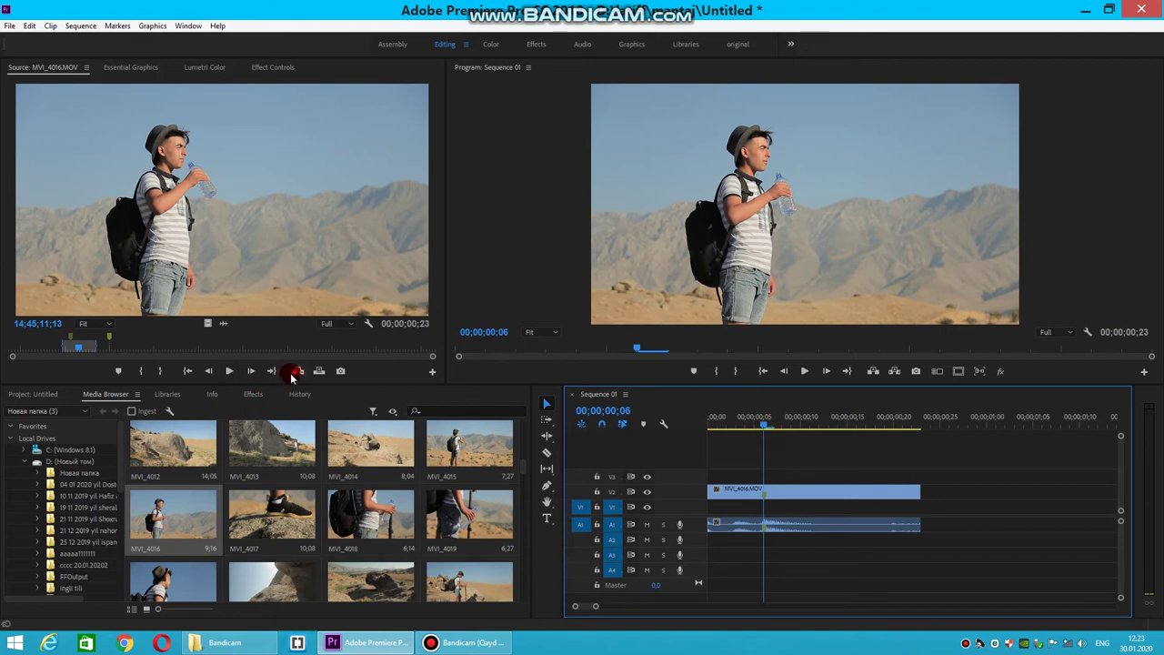
left_click(297, 372)
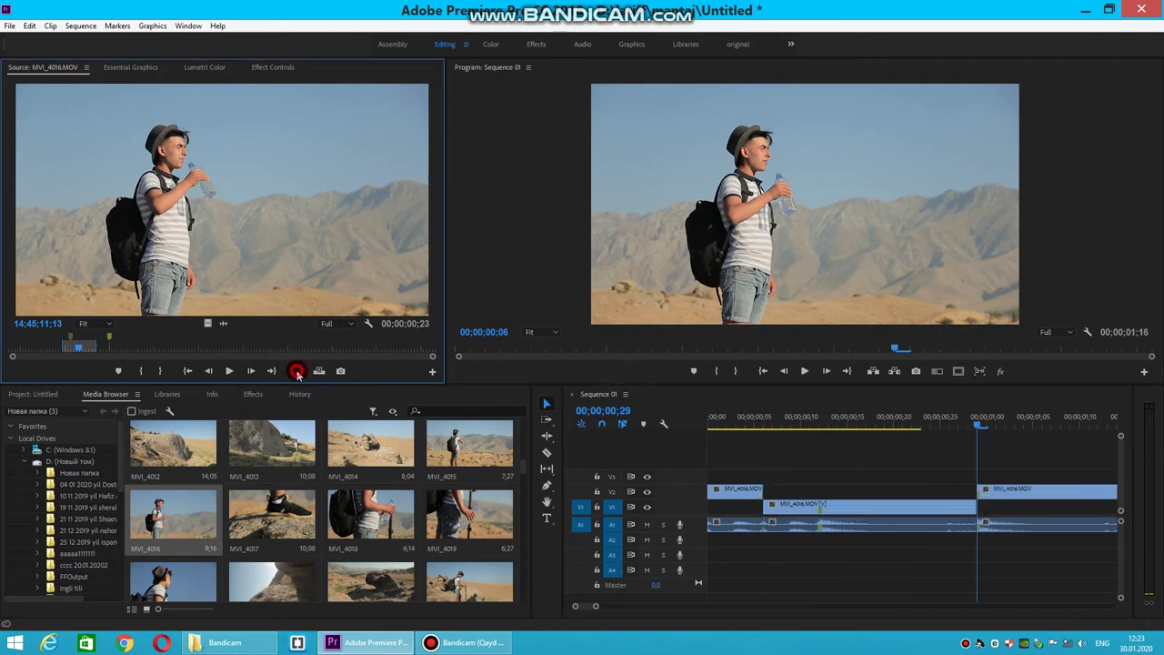
left_click(222, 193)
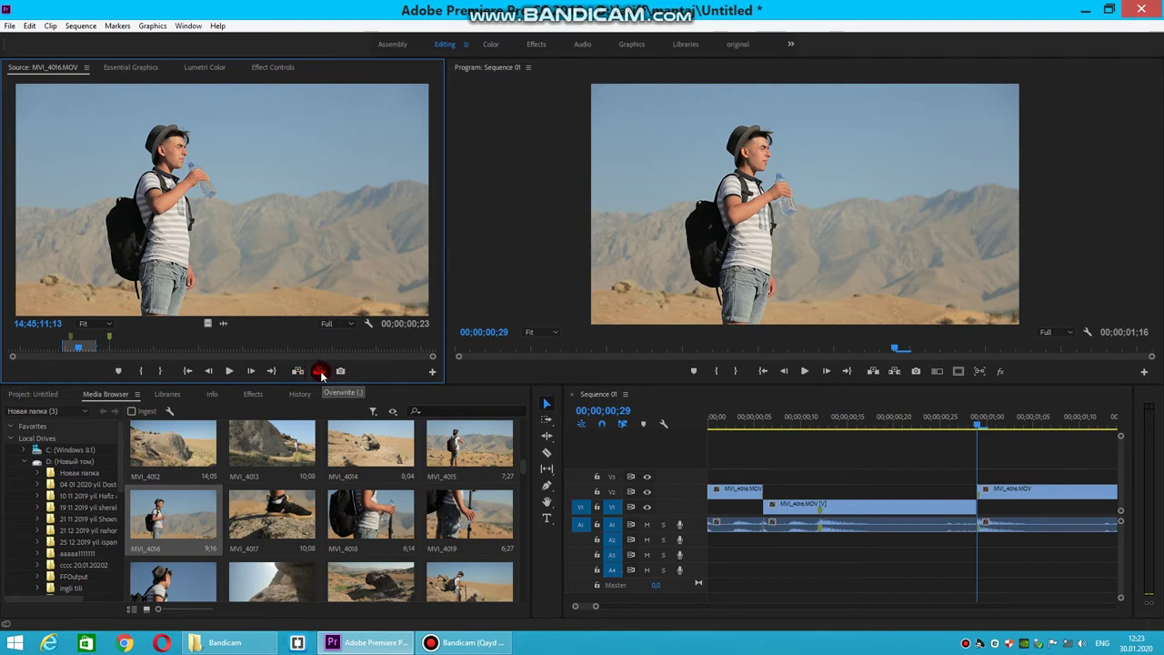
Open the Export Frame dialog for the current Source Monitor frame
left_click(343, 372)
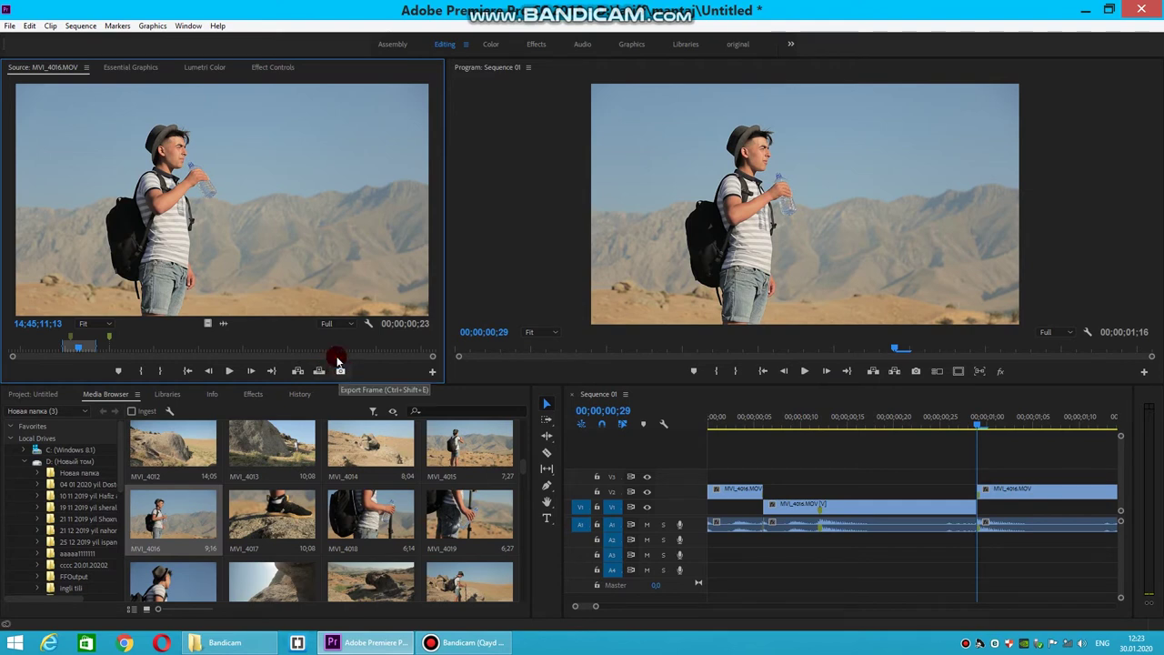
left_click(293, 271)
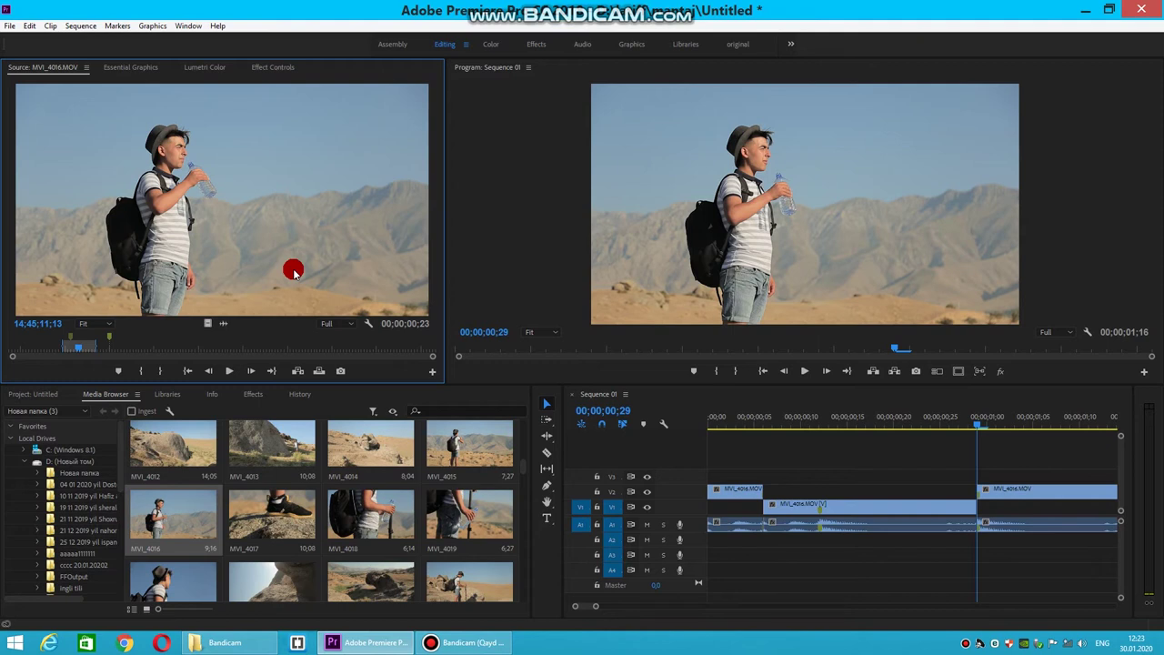
left_click(342, 372)
left_click(342, 372)
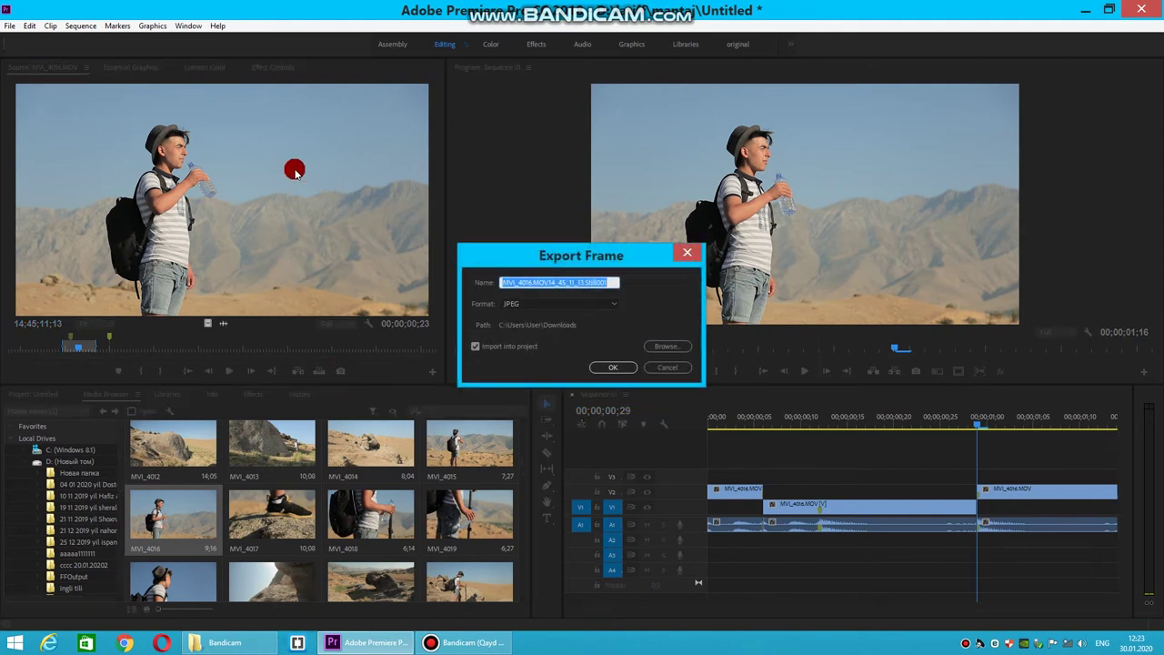
left_click_drag(583, 292, 605, 283)
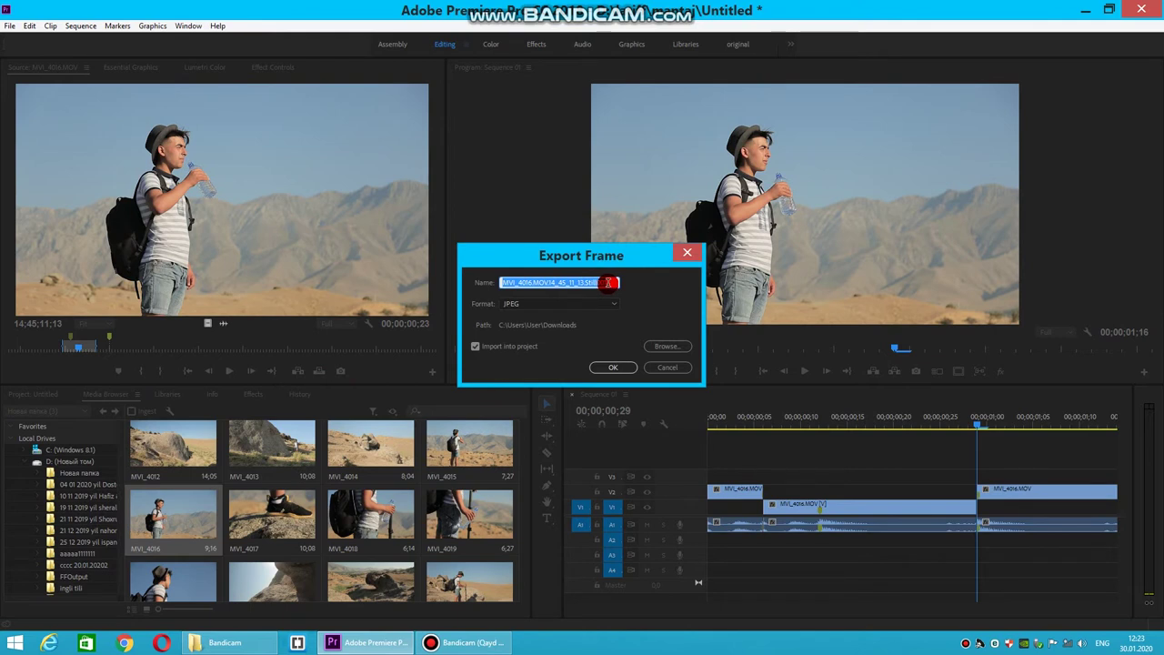
Keep JPEG as the format, pick Downloads as the folder, then cancel without exporting
left_click(611, 306)
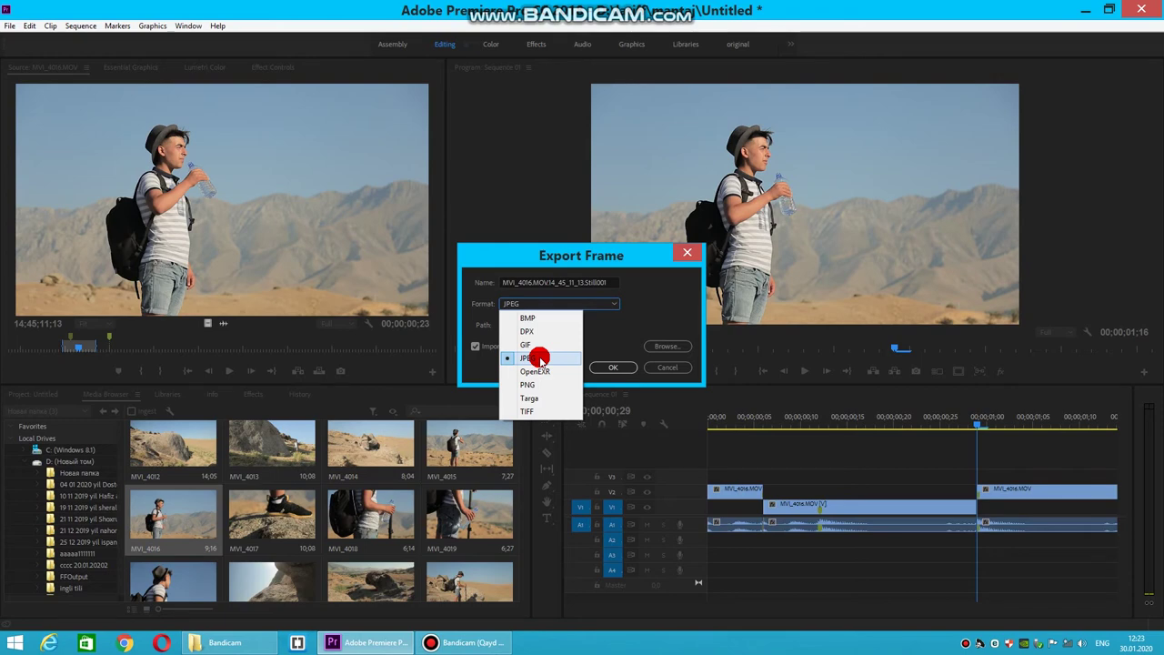
left_click(537, 358)
left_click(677, 348)
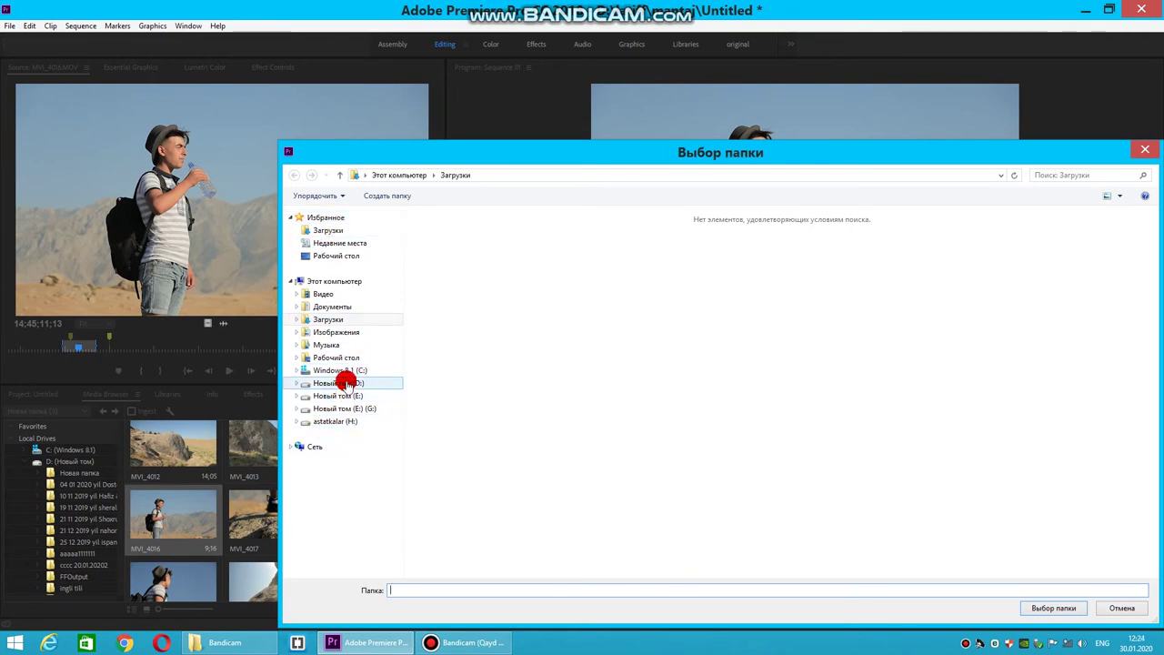
left_click(1055, 611)
left_click(612, 369)
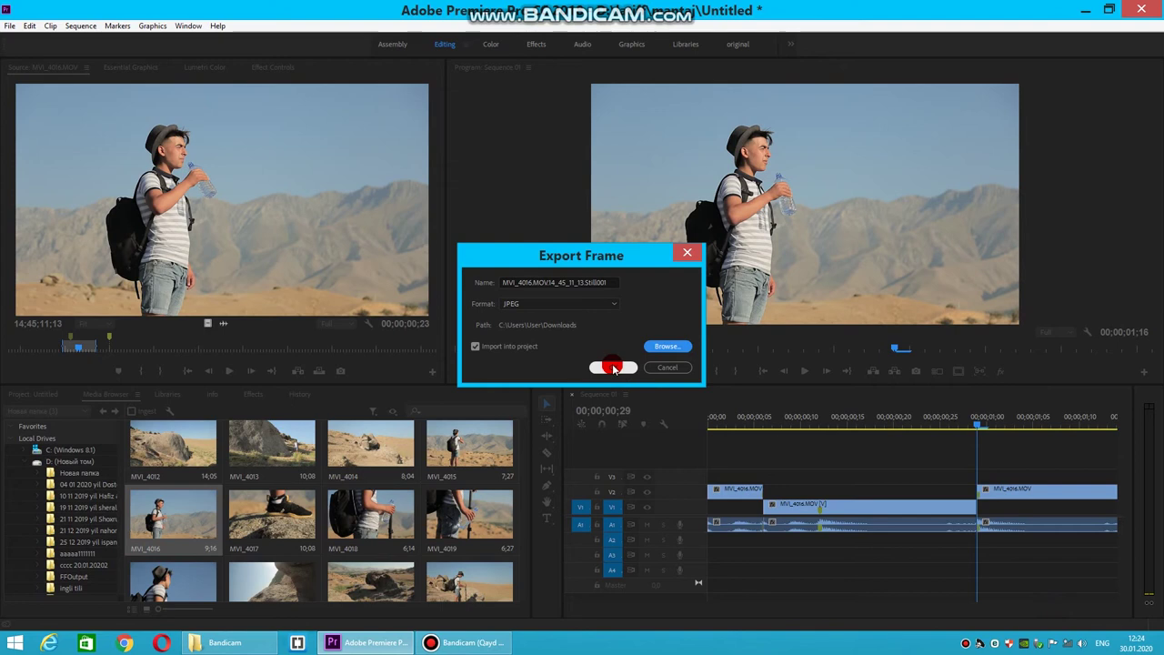
left_click(675, 370)
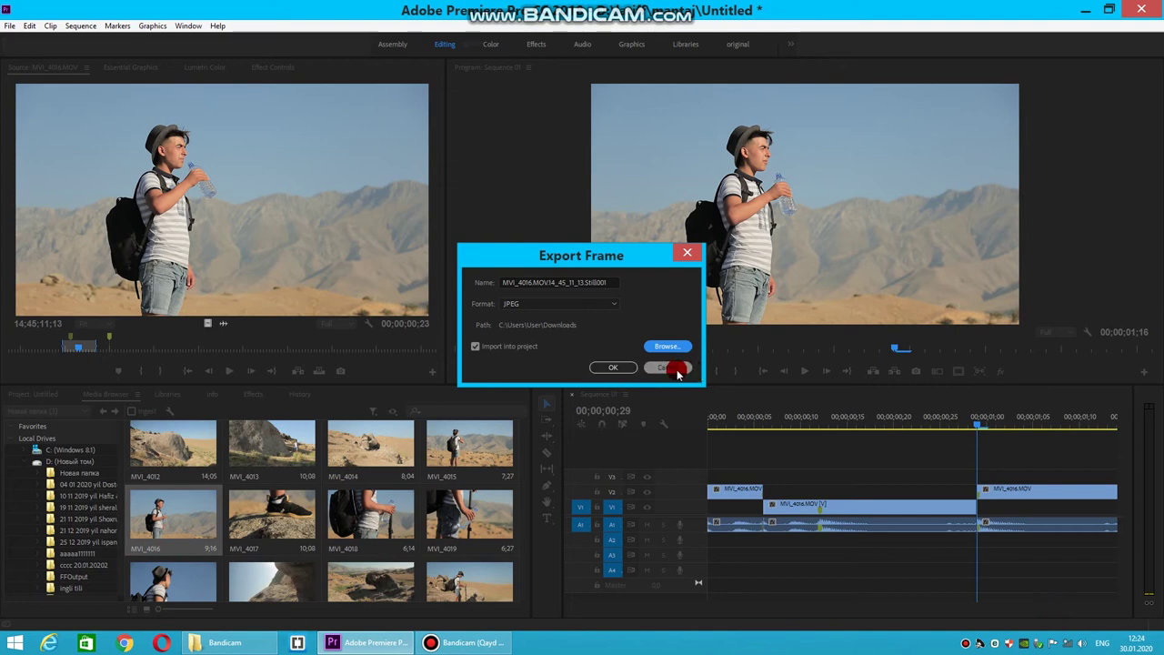
left_click(380, 260)
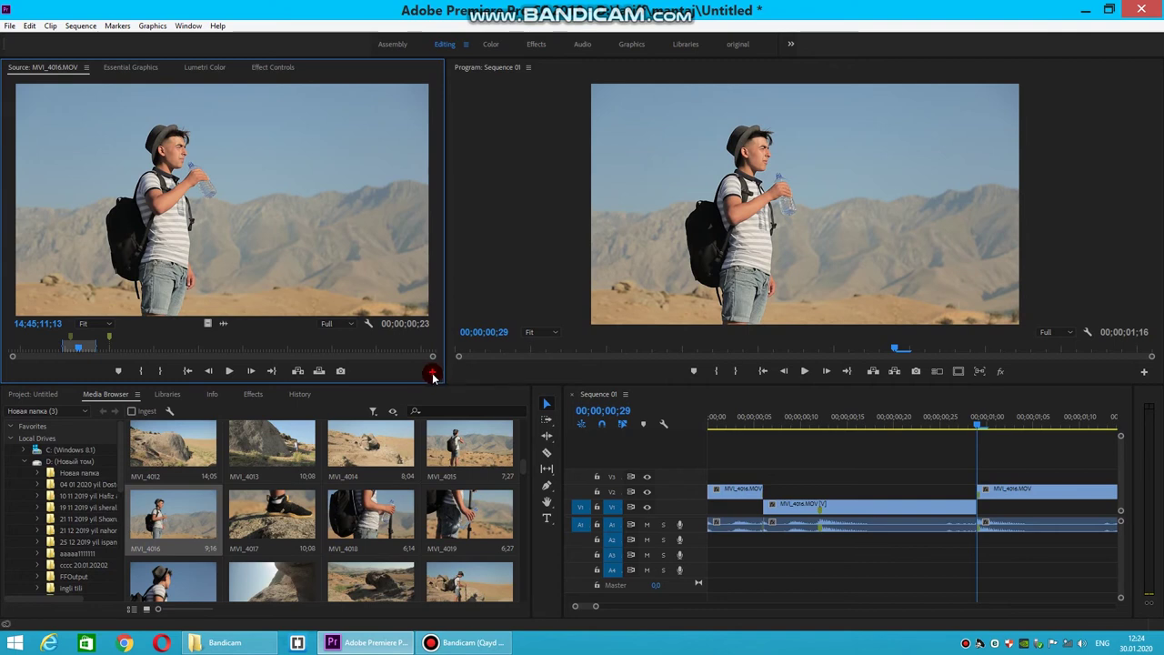
left_click(433, 376)
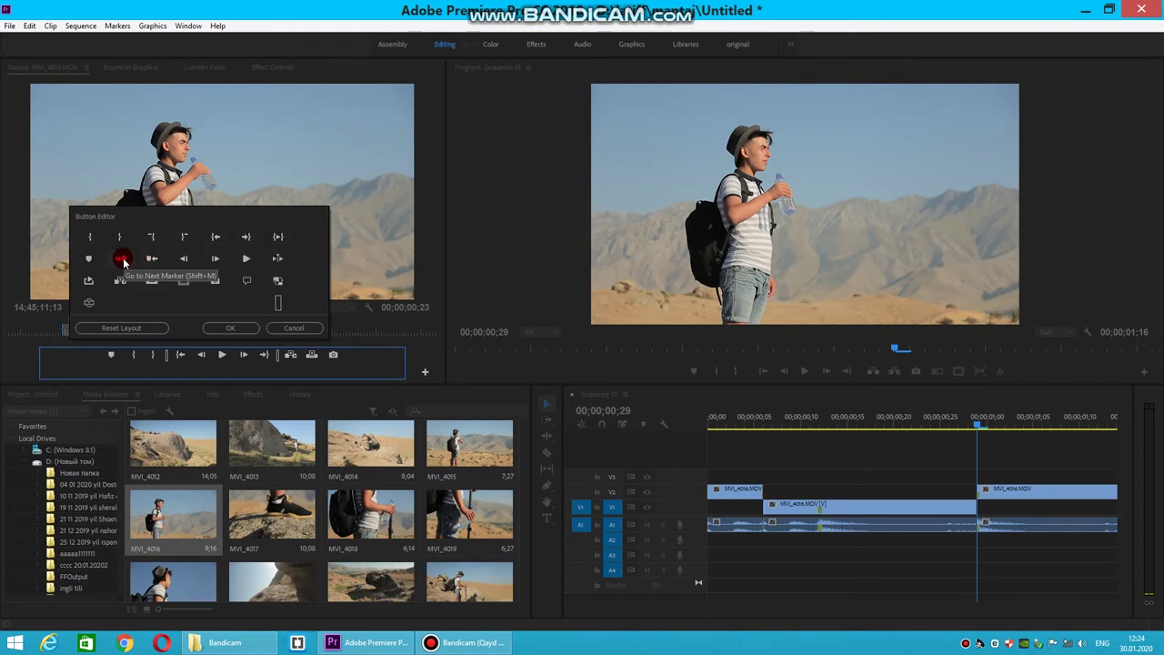
left_click(244, 332)
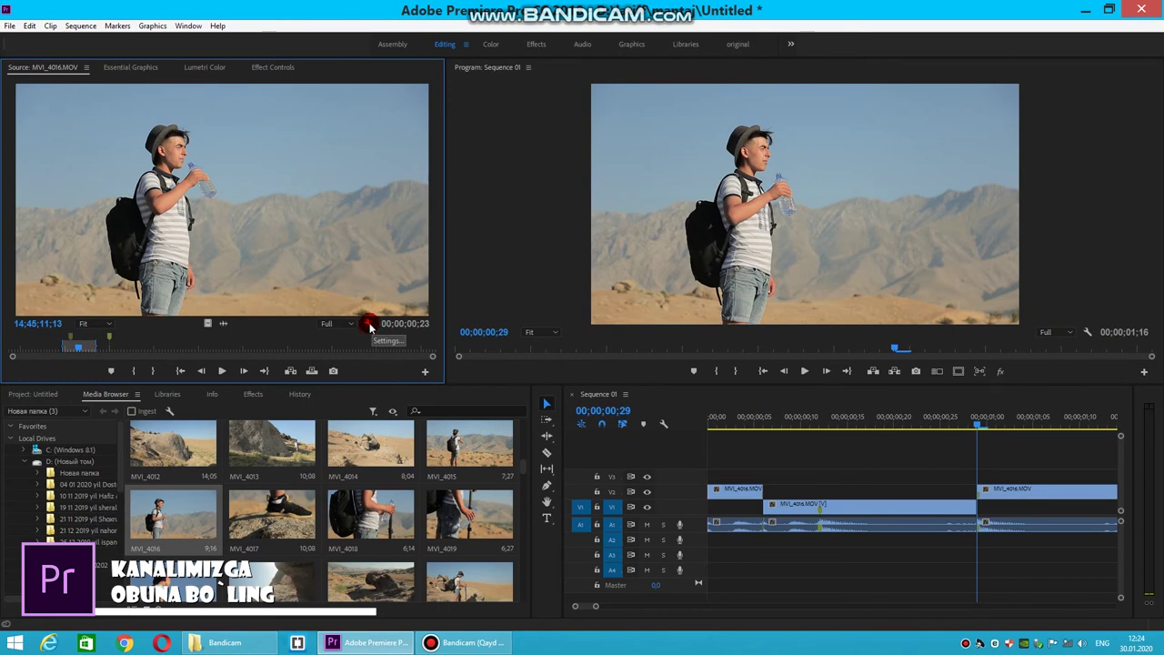
Preview the clip as Audio Waveform, return to Composite Video, then turn off Show Transport Controls
left_click(369, 326)
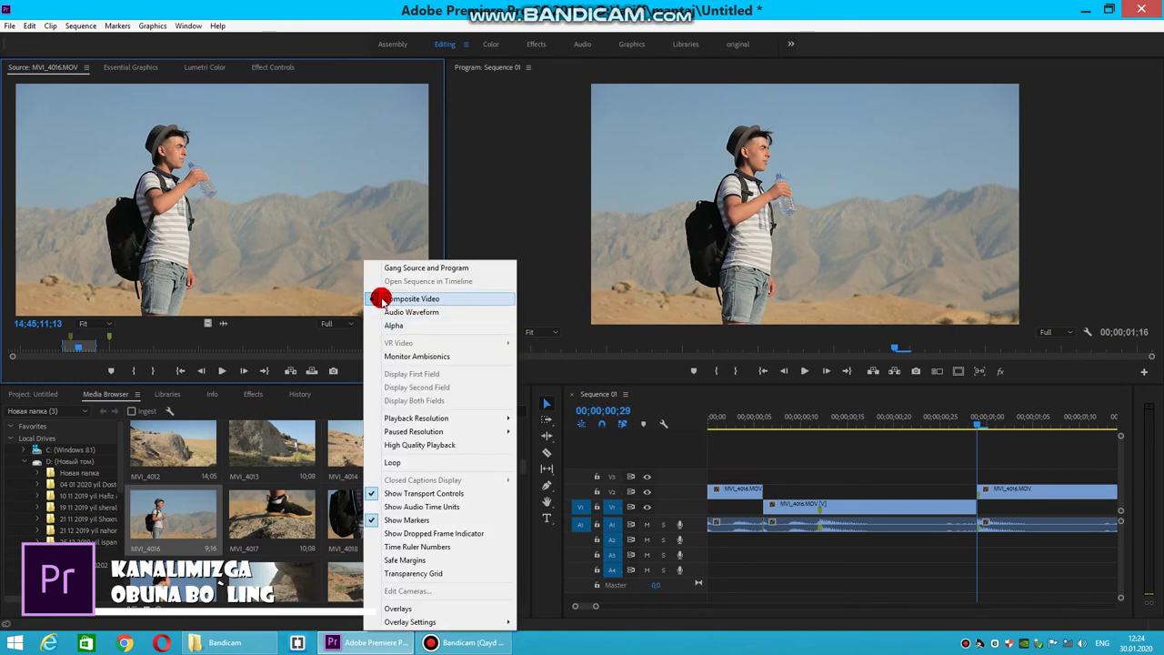
left_click(379, 312)
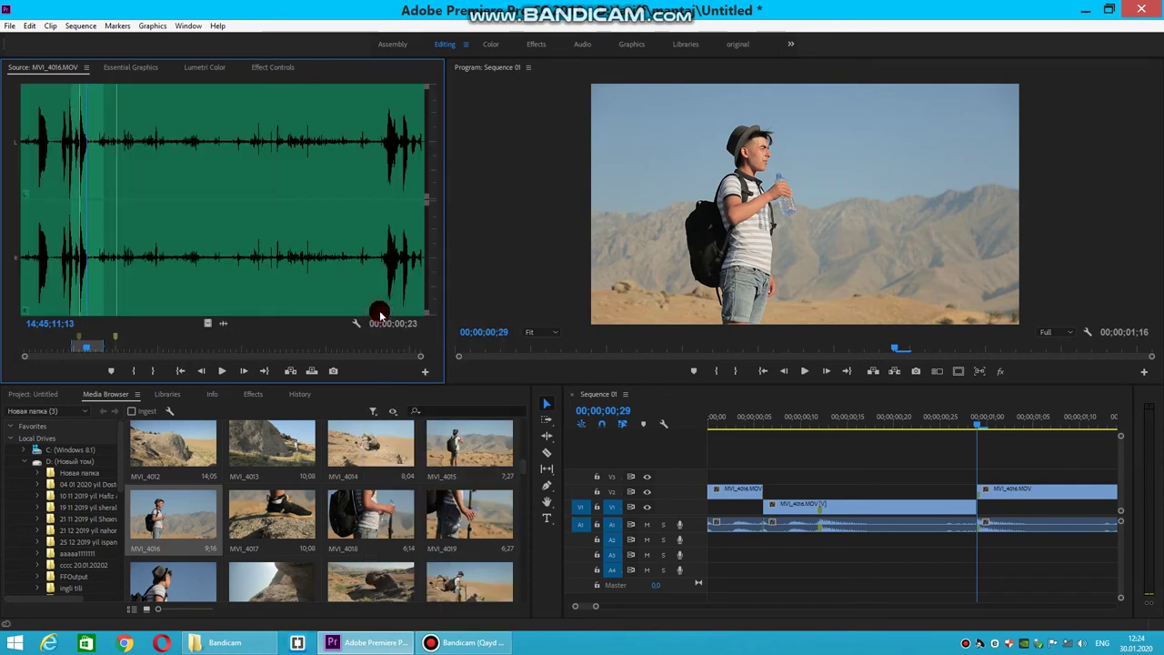
left_click(358, 323)
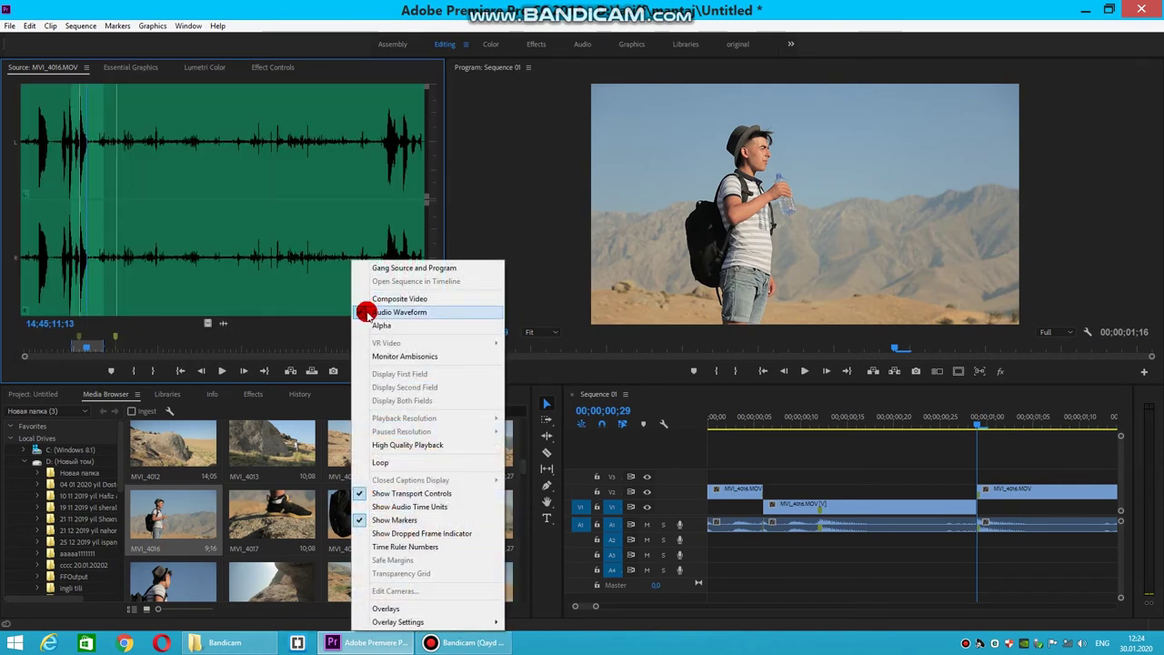
left_click(367, 300)
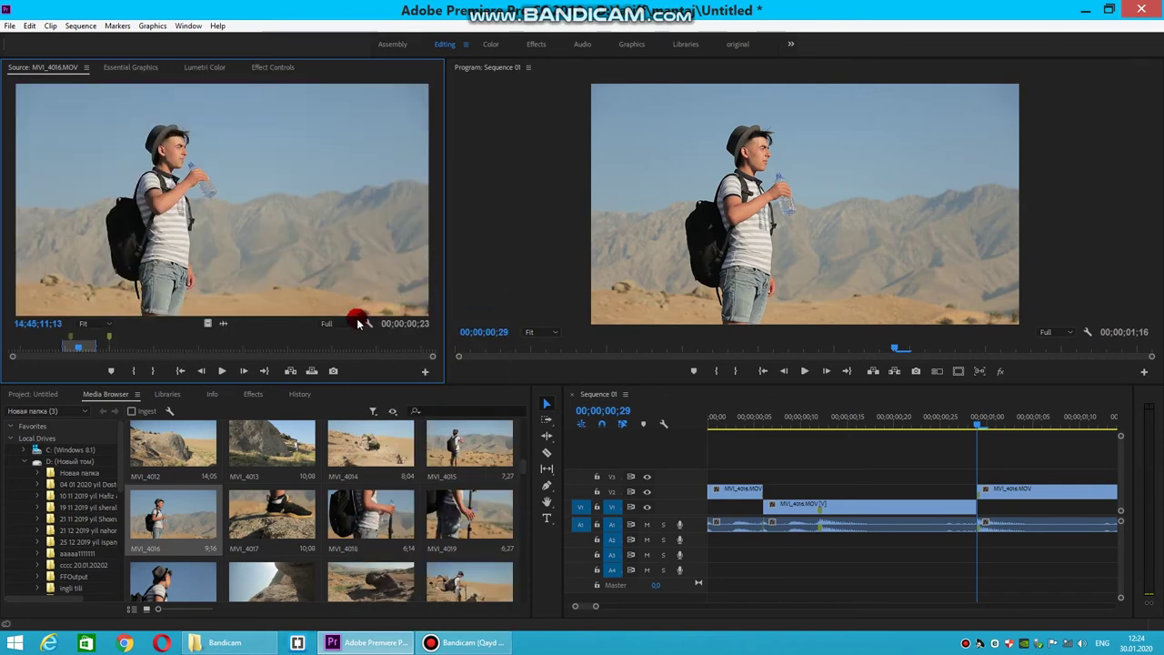
left_click(363, 324)
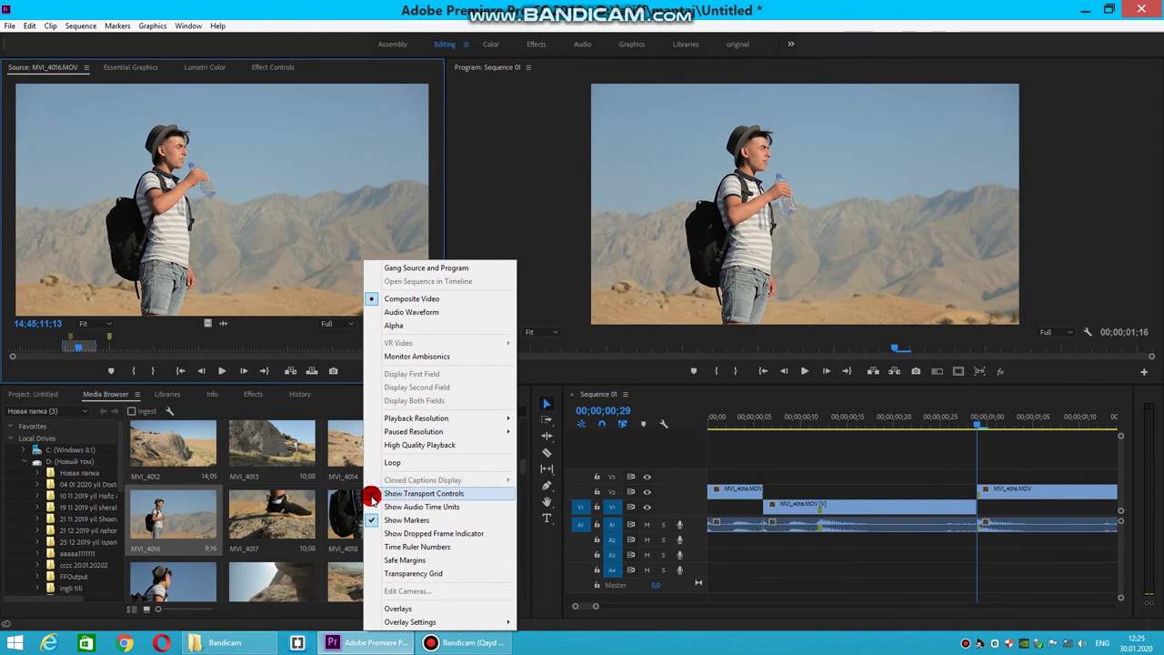
left_click(371, 497)
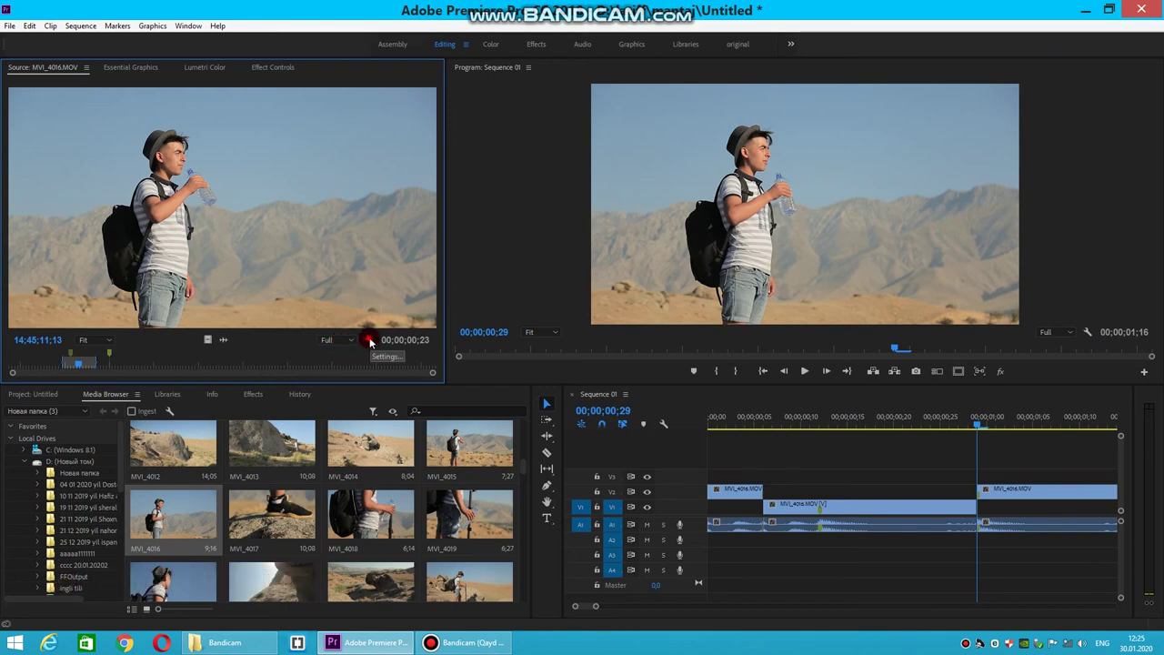
Re-enable Show Transport Controls and toggle Show Markers off and back on
left_click(370, 342)
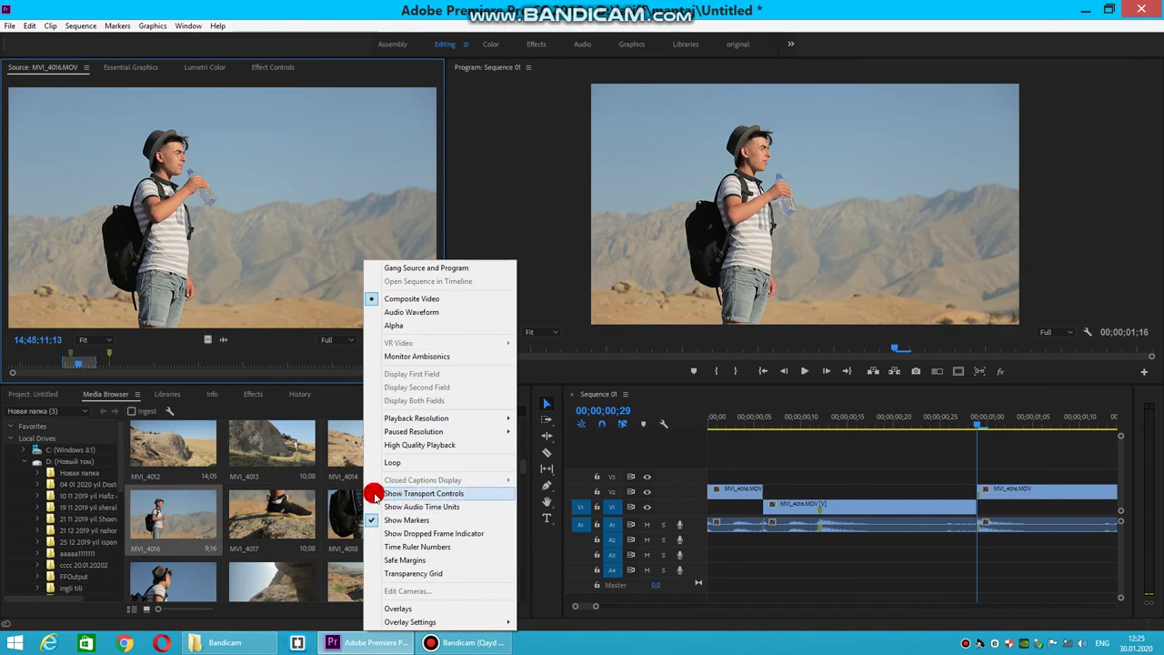
left_click(375, 493)
left_click(371, 323)
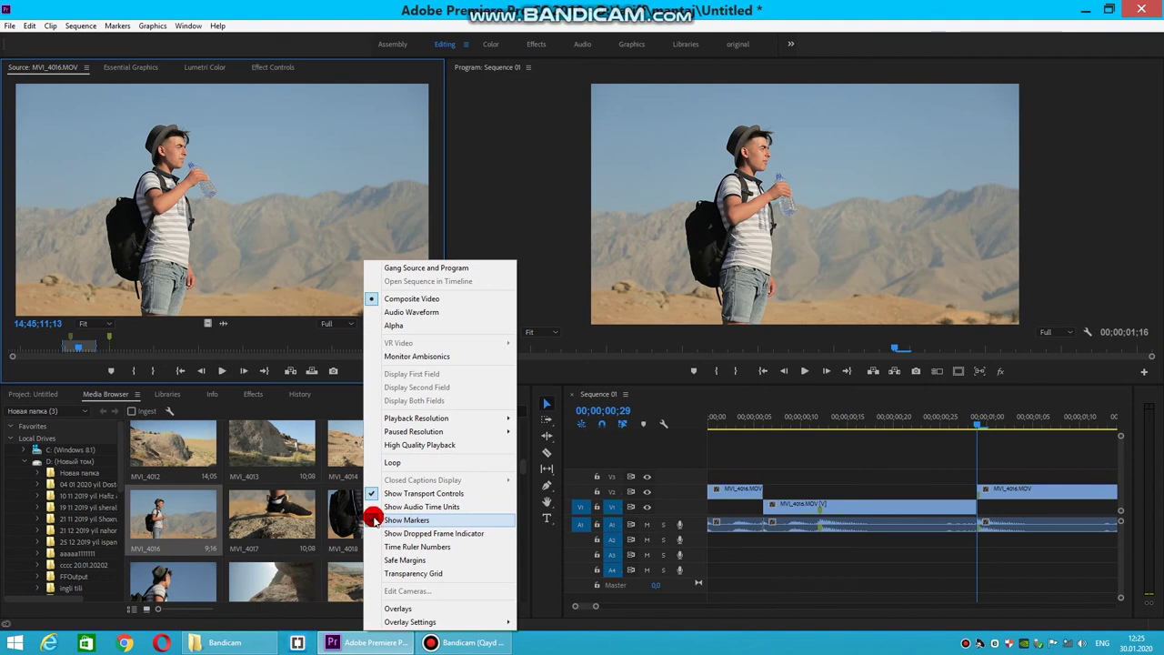
left_click(373, 520)
left_click(373, 519)
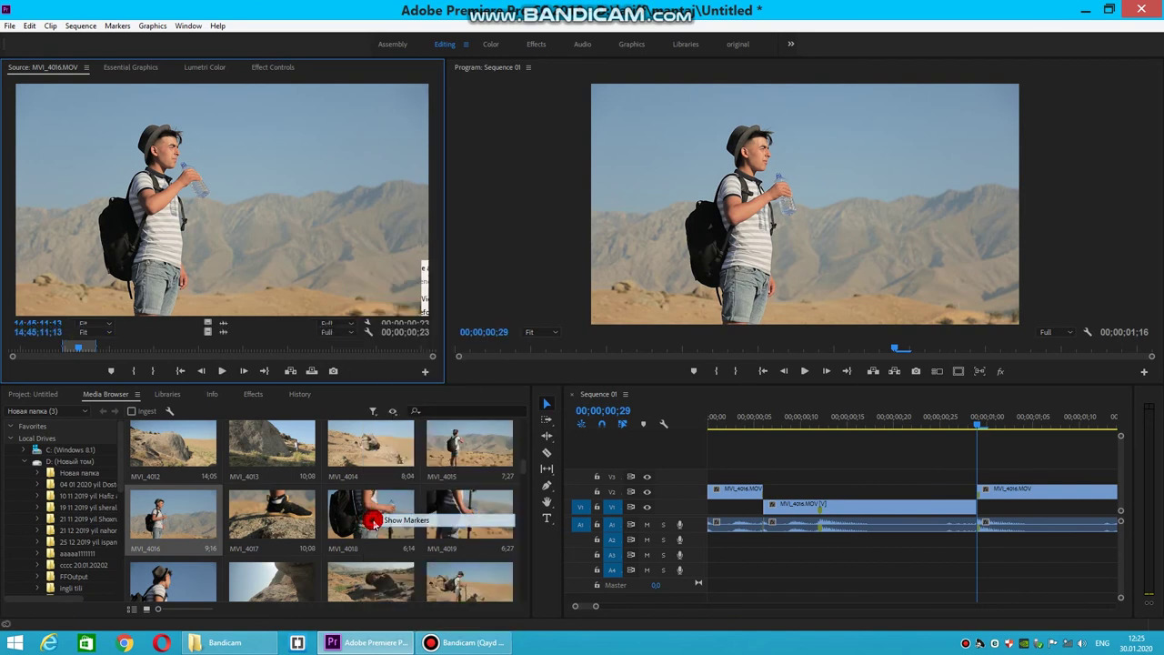
left_click(421, 374)
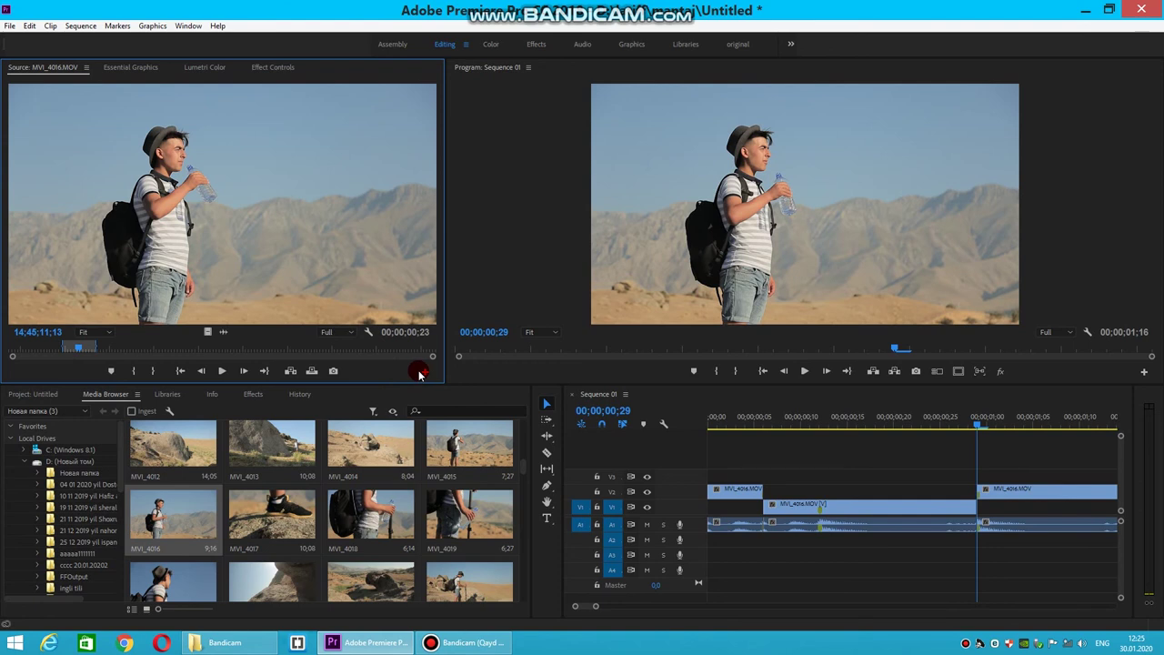
left_click_drag(97, 349, 90, 349)
Turn Time Ruler Numbers on in the Source Monitor, then switch them off again
left_click(369, 332)
left_click_drag(370, 335, 372, 523)
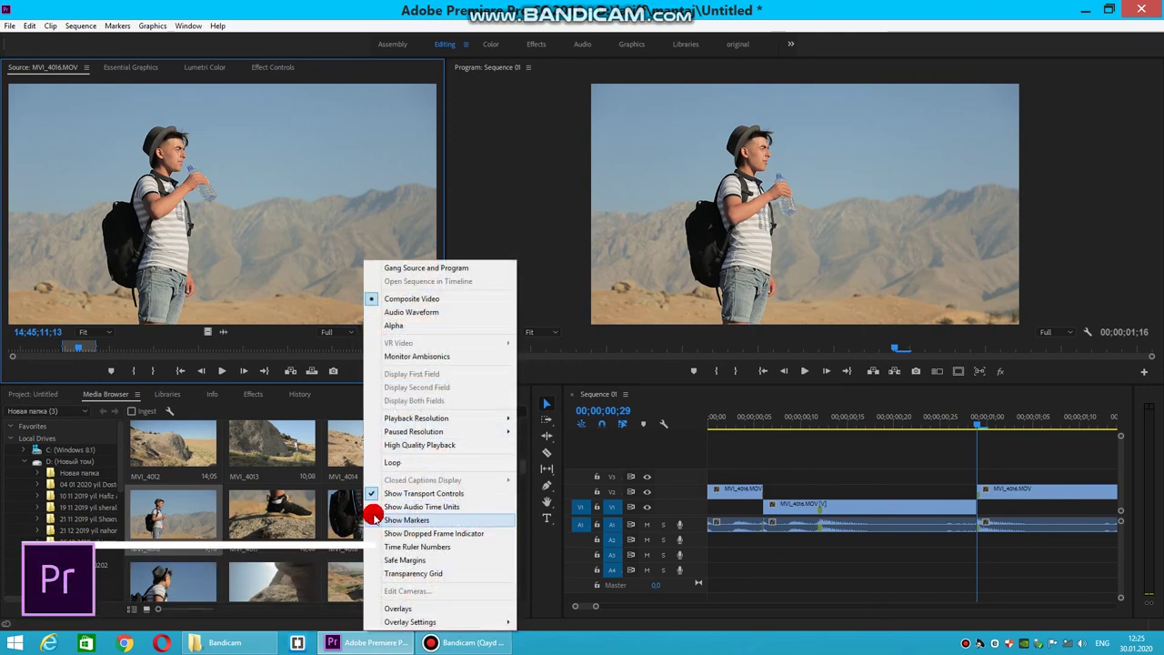
mouse_move(369, 332)
left_mouse_down()
mouse_move(406, 535)
mouse_move(378, 544)
left_mouse_up()
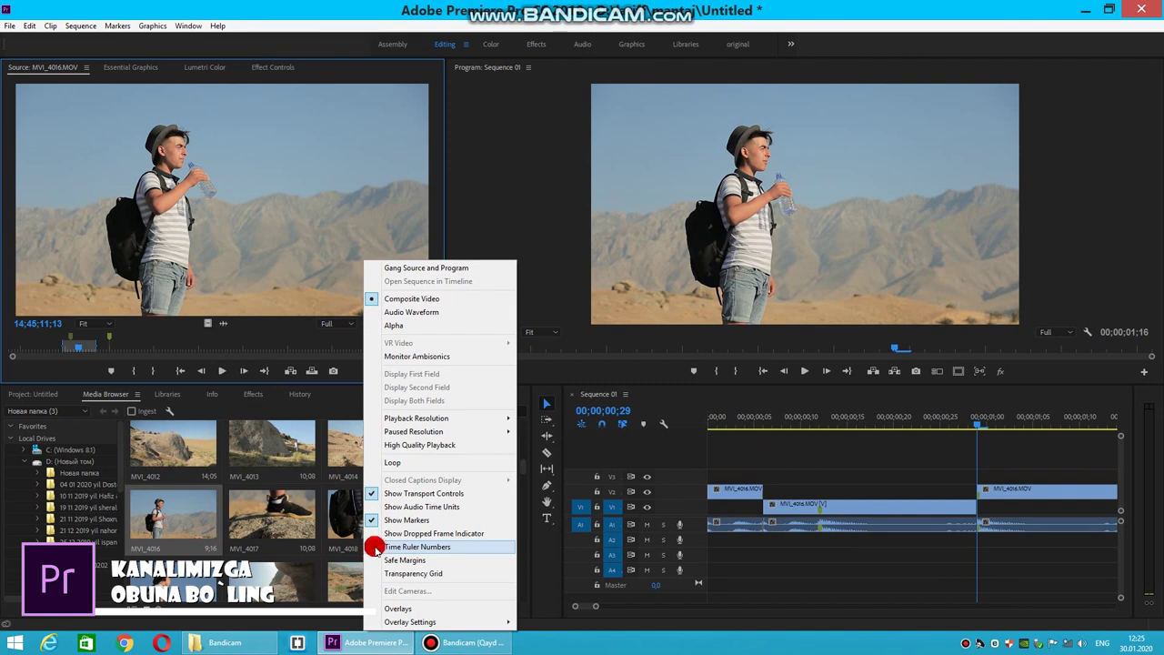
left_click_drag(377, 544, 378, 546)
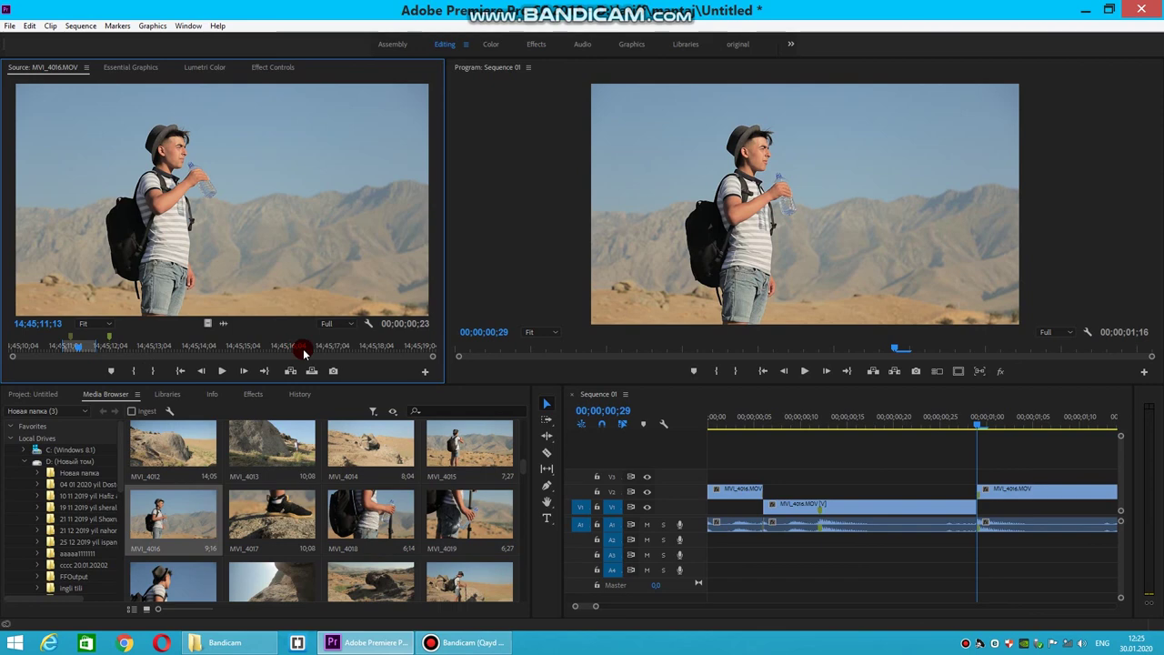
left_click_drag(367, 323, 372, 548)
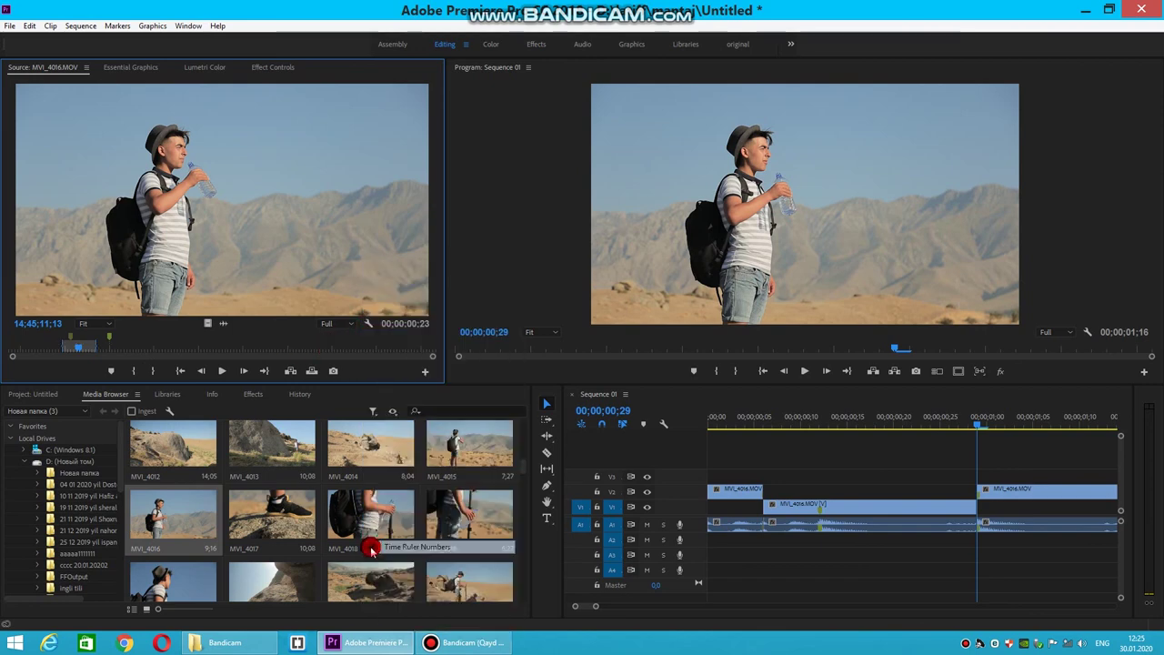
left_click_drag(351, 323, 400, 610)
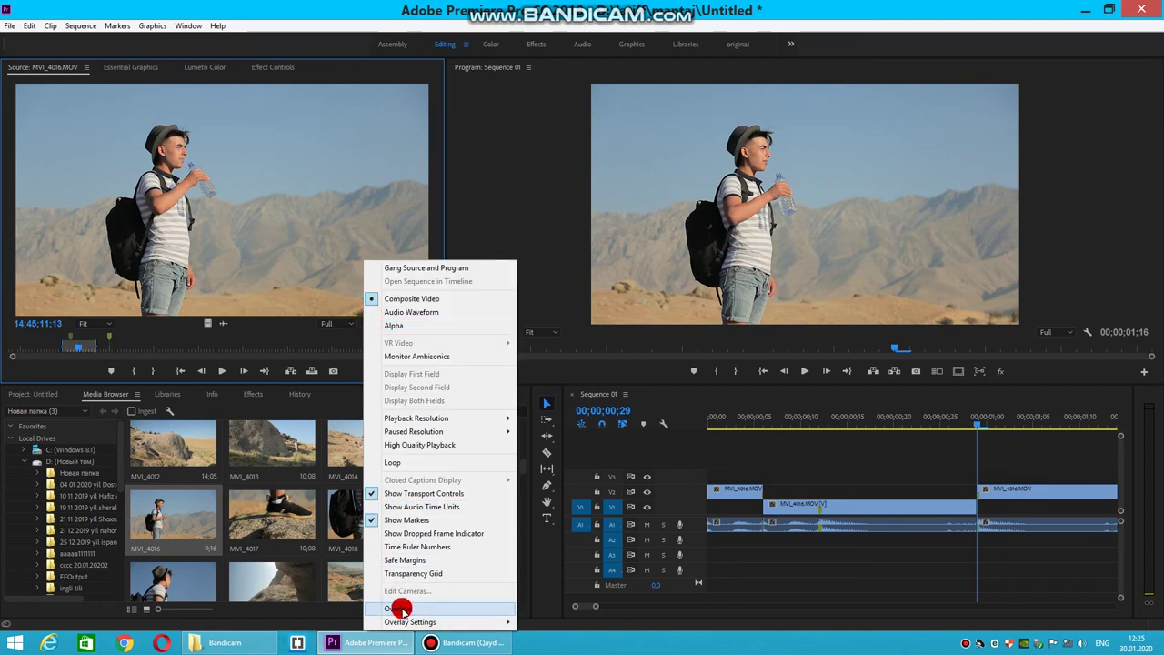
left_click_drag(401, 610, 401, 609)
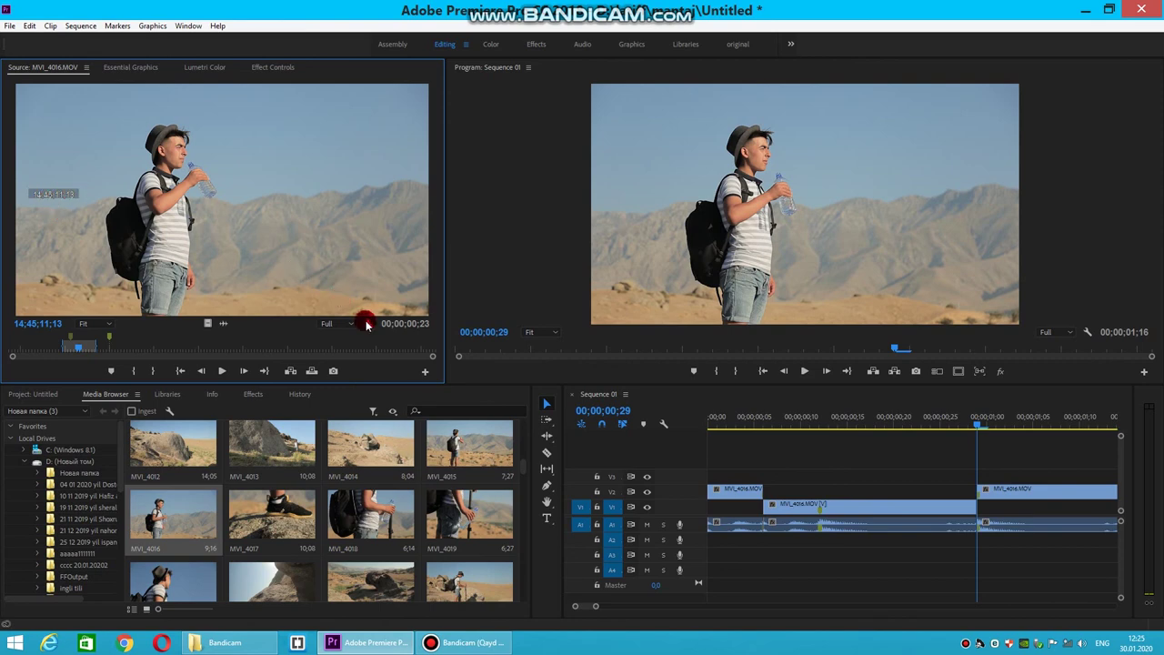
left_click_drag(364, 325, 373, 612)
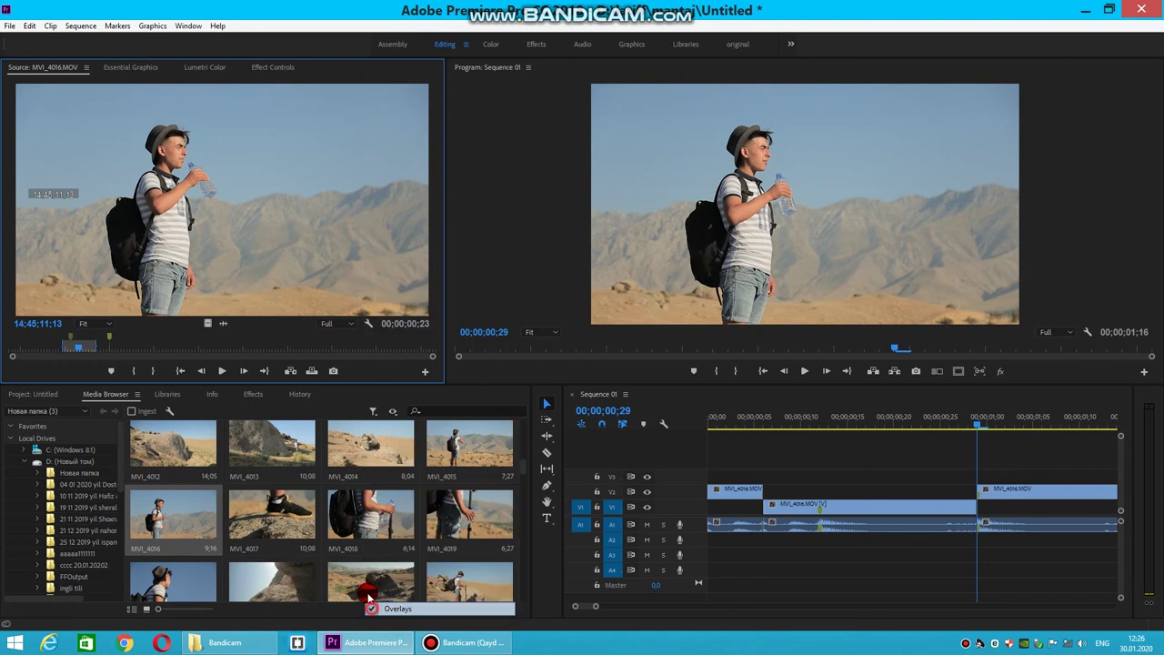